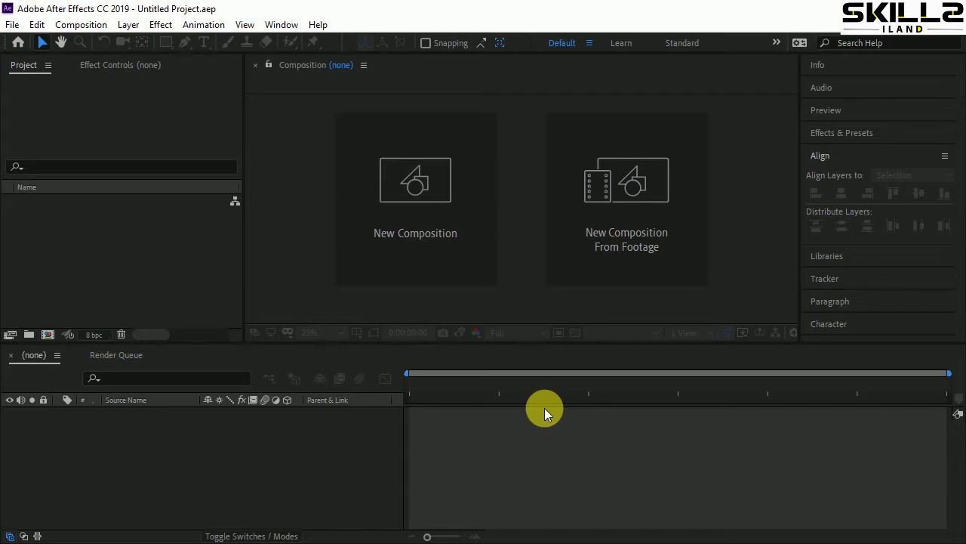
# - Create a new composition with the HDTV 1080 29.97 preset settings
pyautogui.click(161, 285)
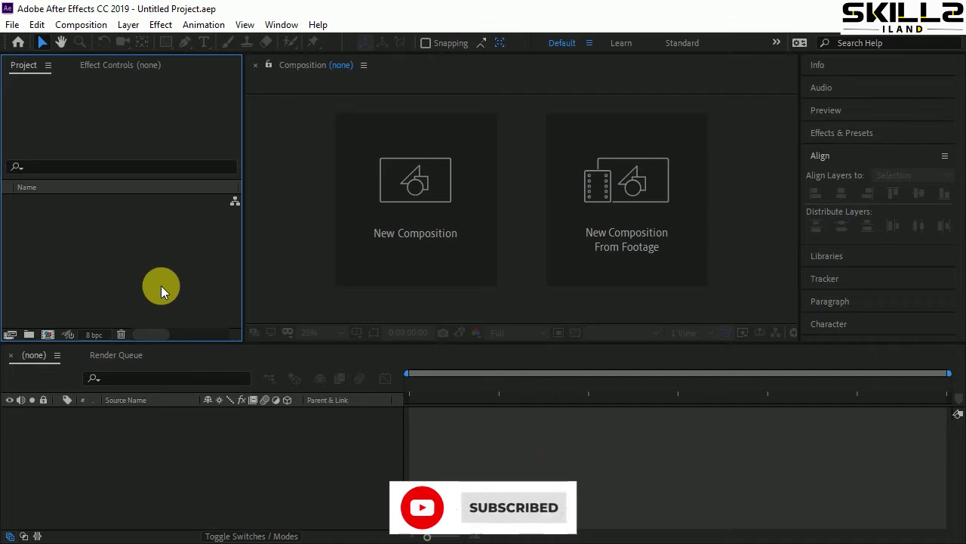
pyautogui.click(47, 334)
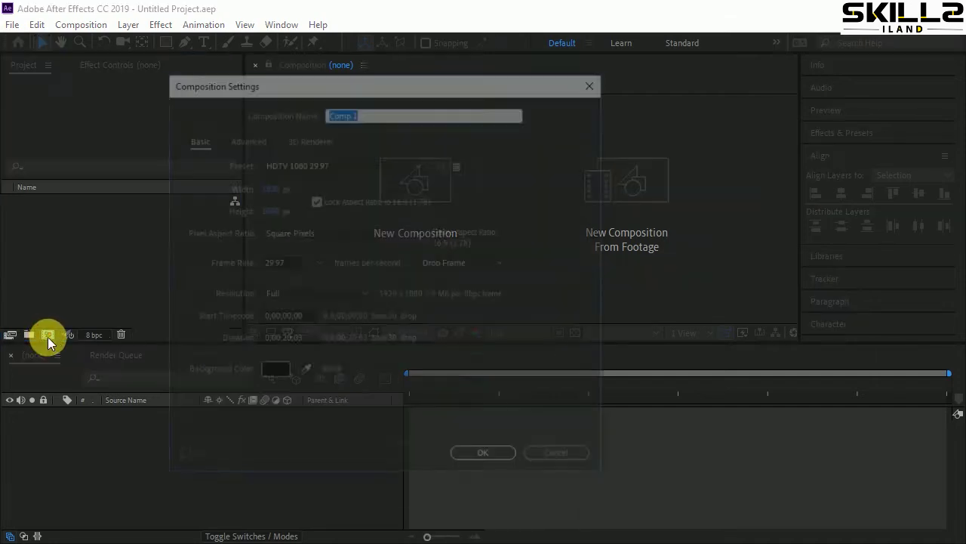
pyautogui.click(487, 459)
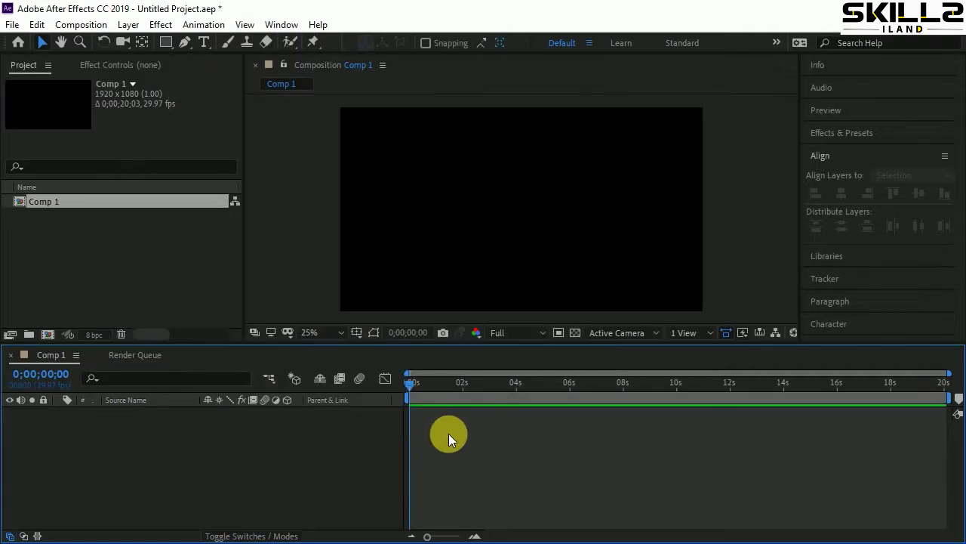
# - Add an empty shape layer and draw a blue rectangle on it in the left half of the frame
pyautogui.rightClick(159, 476)
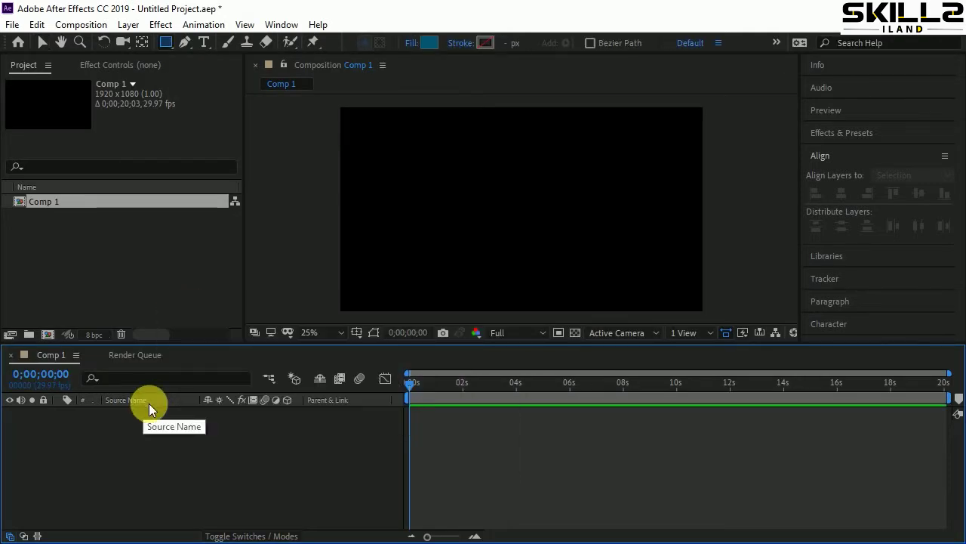
pyautogui.rightClick(148, 436)
pyautogui.moveTo(220, 274)
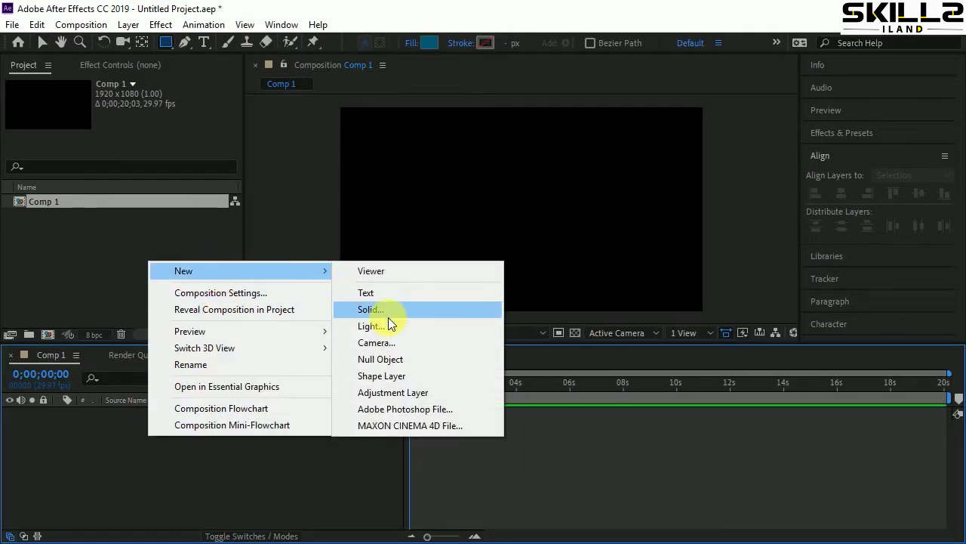
pyautogui.click(393, 375)
pyautogui.moveTo(385, 159)
pyautogui.mouseDown()
pyautogui.moveTo(444, 222)
pyautogui.moveTo(469, 231)
pyautogui.mouseUp()
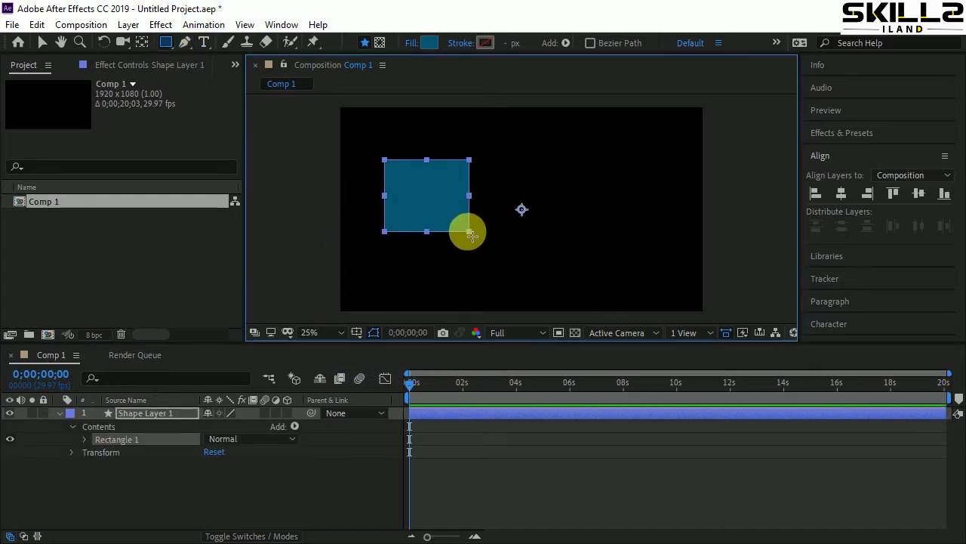
pyautogui.hotkey('ctrl', 's')
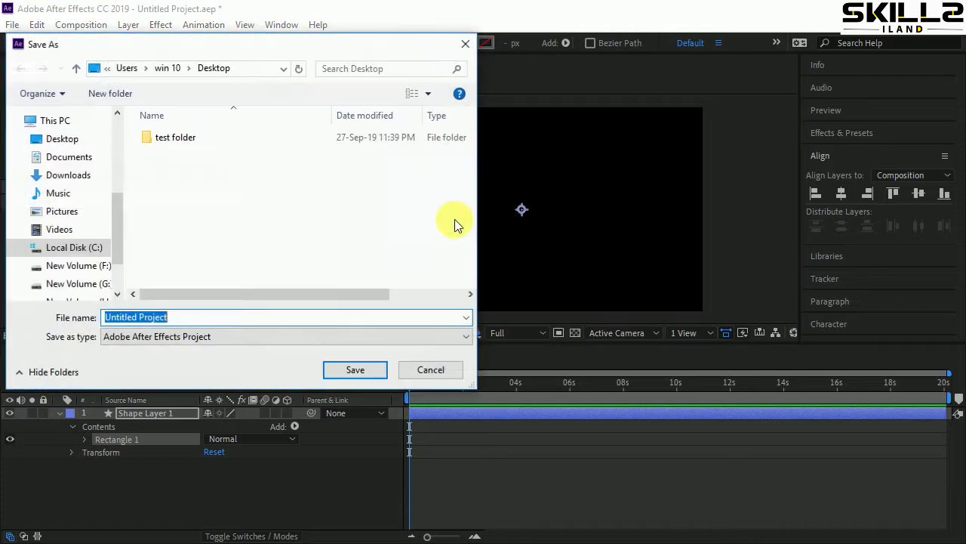
pyautogui.press('Escape')
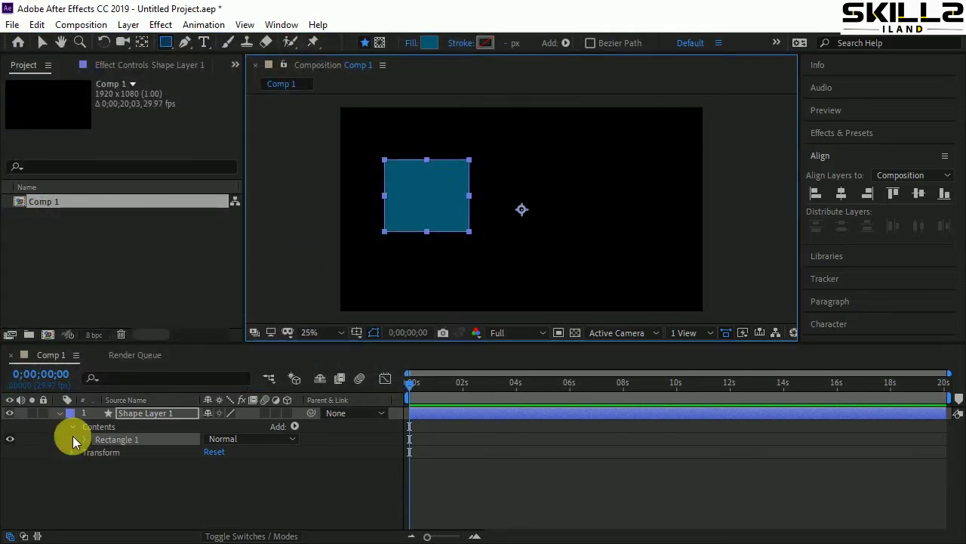
# - Center the shape layer's anchor point on the rectangle
pyautogui.click(60, 413)
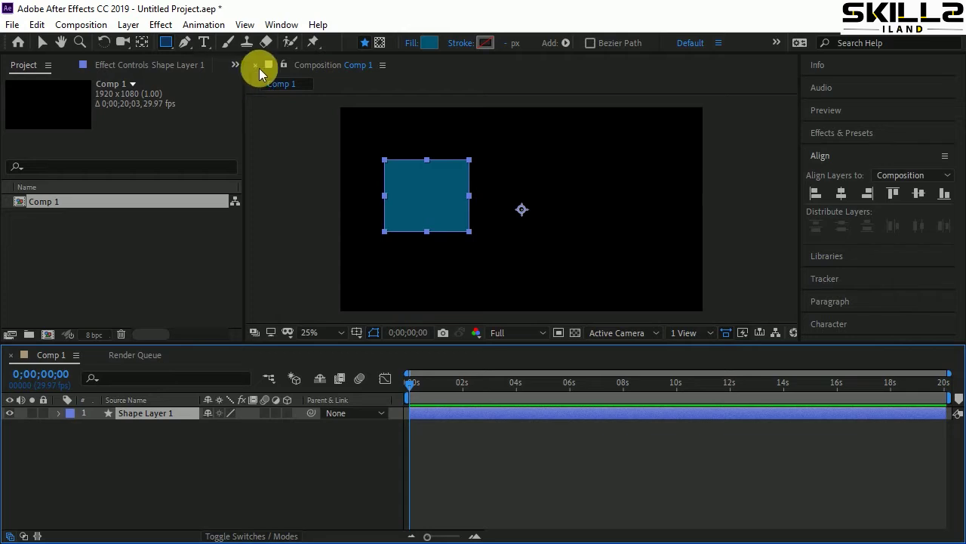
pyautogui.click(142, 42)
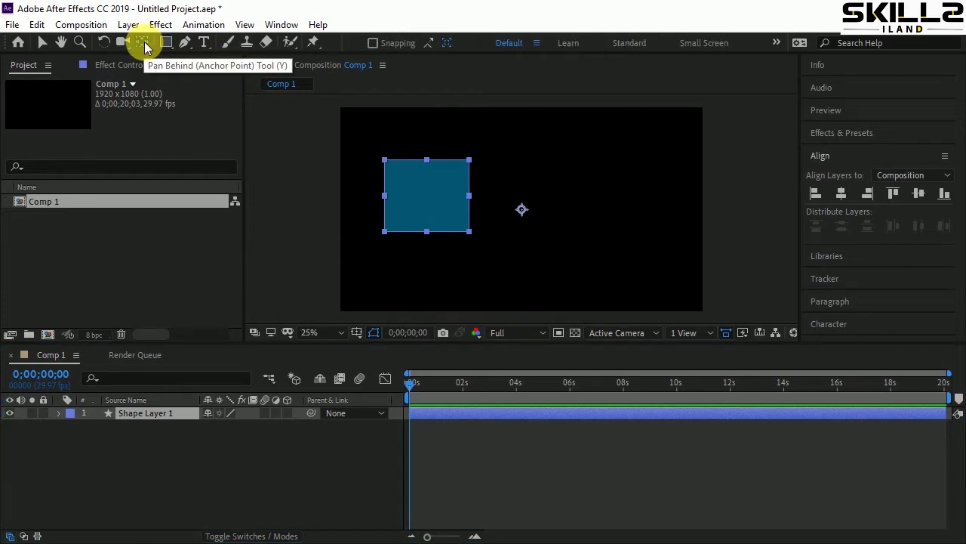
pyautogui.hotkey('ctrl', 'alt', 'Home')
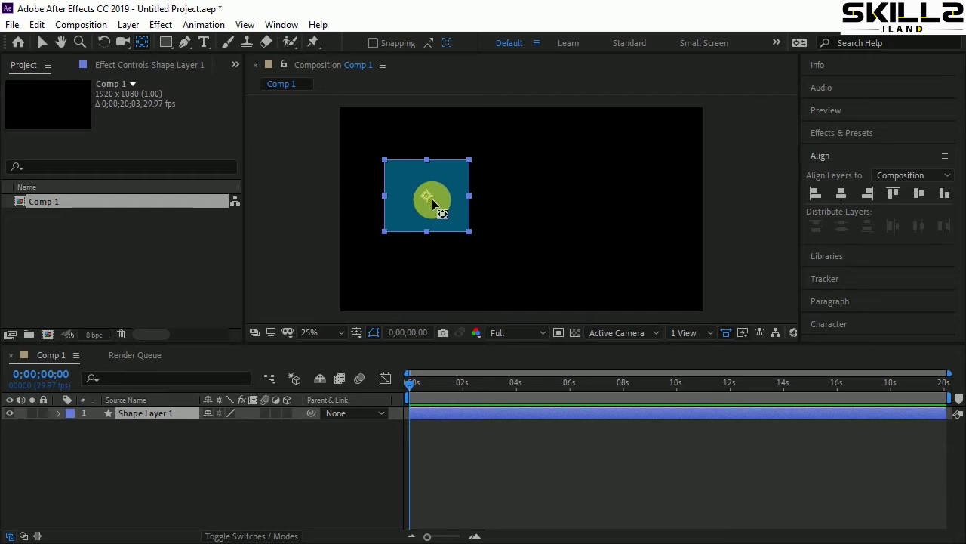
# - Reveal the shape layer's Position property and enable keyframing for it at 0;00;00;00
pyautogui.click(137, 413)
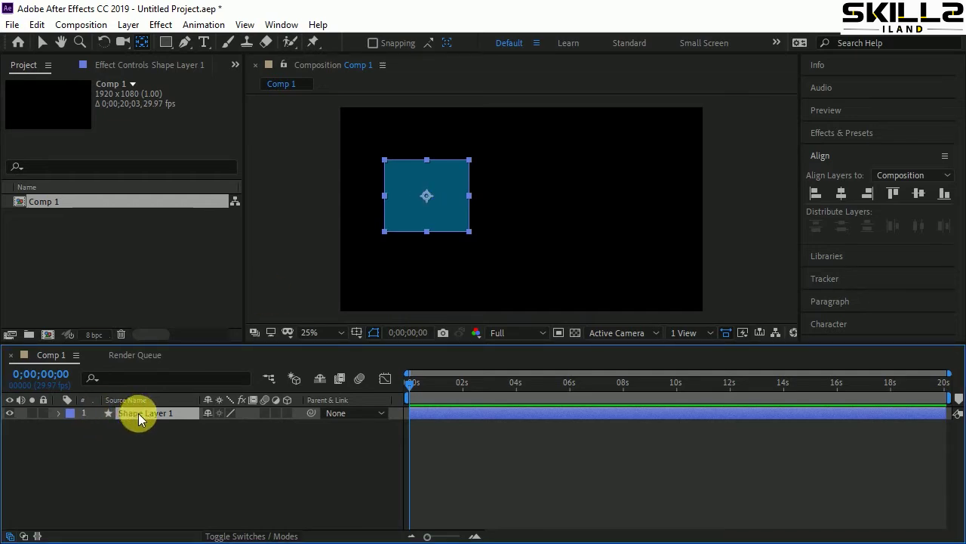
pyautogui.press('p')
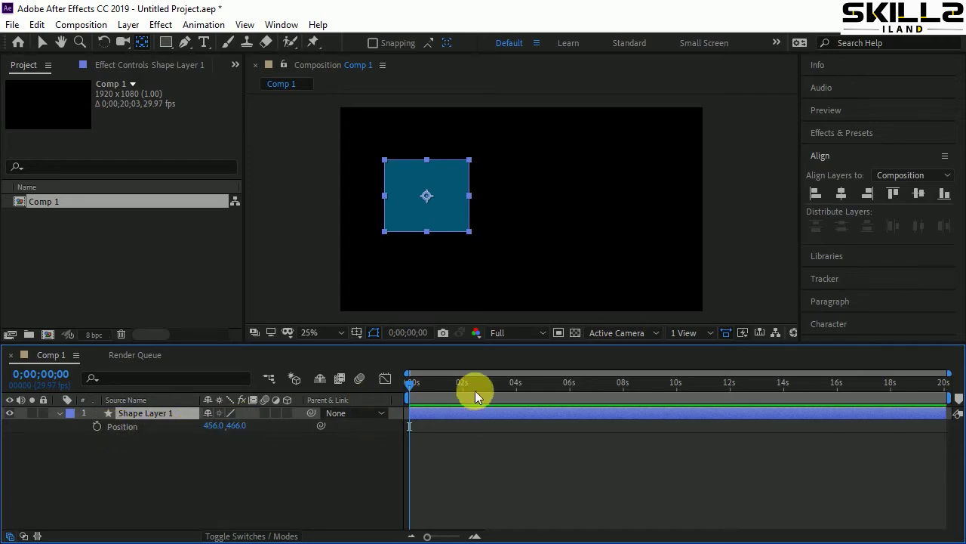
pyautogui.click(97, 425)
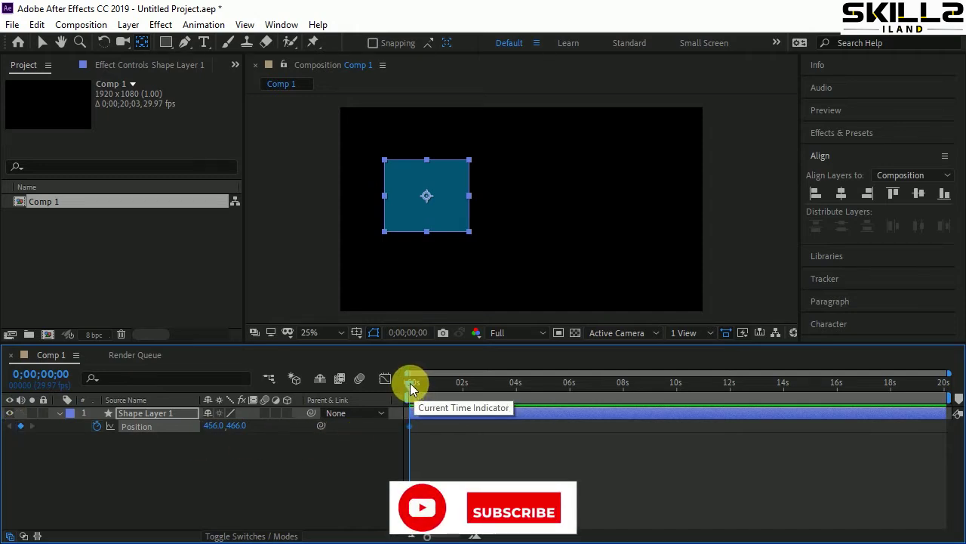
pyautogui.moveTo(410, 383); pyautogui.dragTo(430, 391)
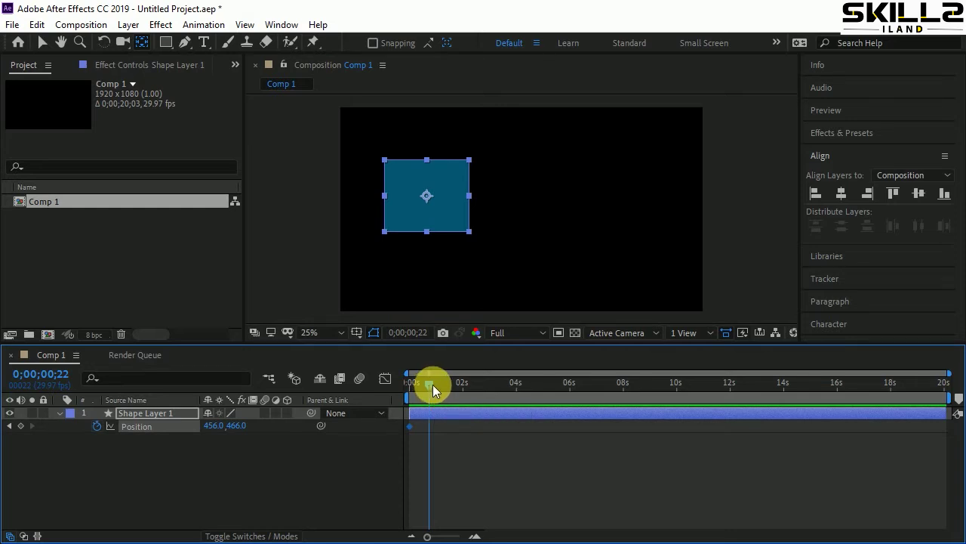
pyautogui.moveTo(430, 383); pyautogui.dragTo(408, 388)
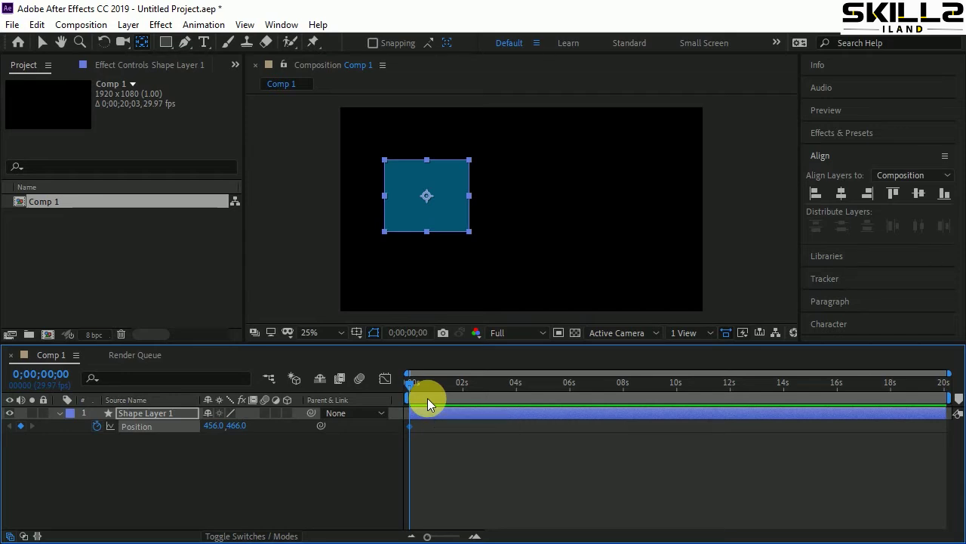
# - Add a second Position keyframe at frame 12 by moving the rectangle horizontally across the frame to 1480, 466
pyautogui.press('pagedown')
pyautogui.press('pagedown')
pyautogui.press('pagedown')
pyautogui.press('pagedown')
pyautogui.press('pagedown')
pyautogui.press('pagedown')
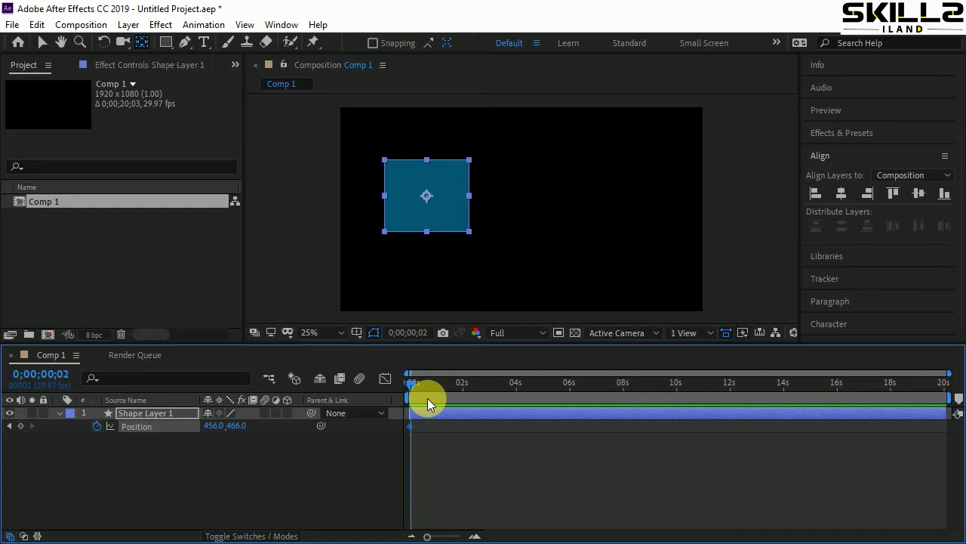
pyautogui.press('pagedown')
pyautogui.press('pagedown')
pyautogui.press('pagedown')
pyautogui.press('pagedown')
pyautogui.press('pagedown')
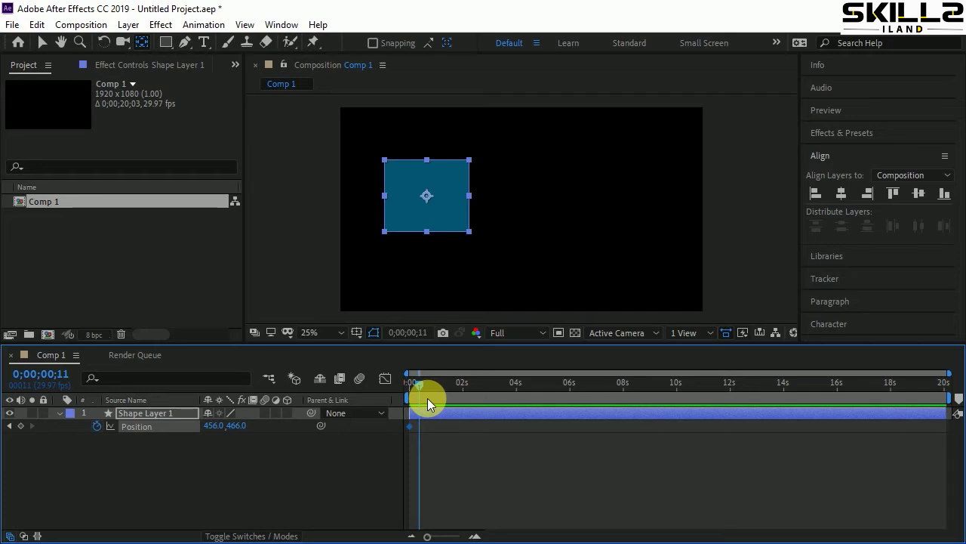
pyautogui.press('pageup')
pyautogui.press('pageup')
pyautogui.press('pageup')
pyautogui.press('pageup')
pyautogui.press('pagedown')
pyautogui.press('pagedown')
pyautogui.press('pagedown')
pyautogui.press('pagedown')
pyautogui.press('pagedown')
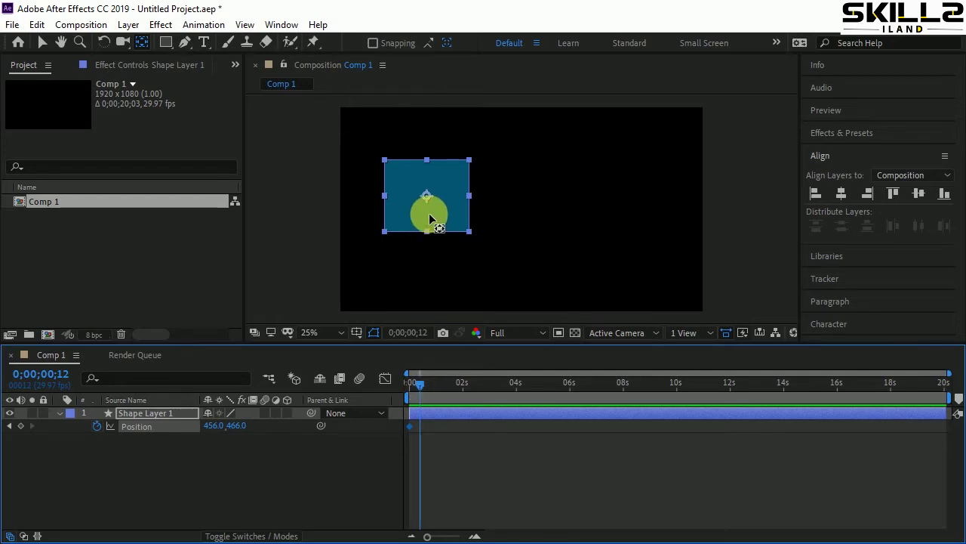
pyautogui.press('v')
pyautogui.moveTo(429, 219); pyautogui.dragTo(617, 219)
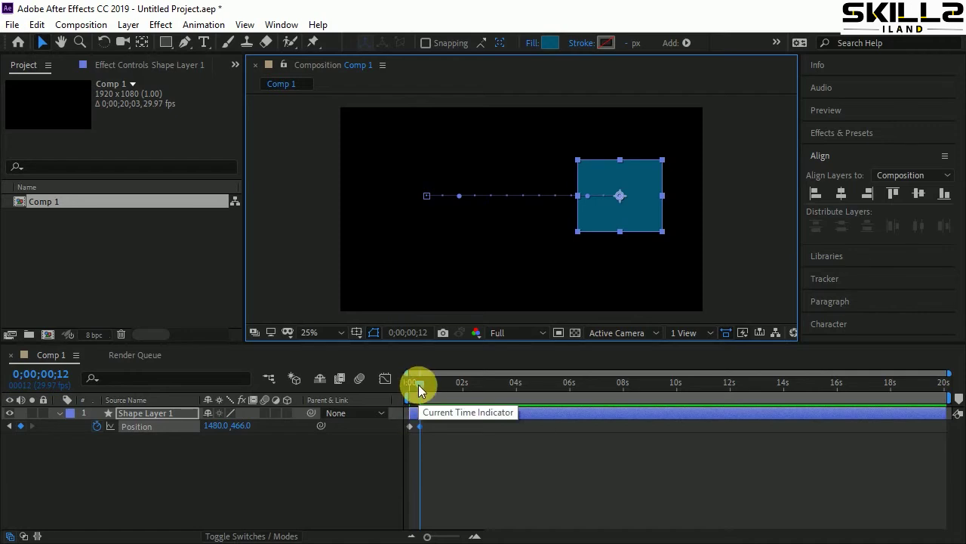
# - Preview the rectangle's movement from the start of the timeline and return to the first frame
pyautogui.moveTo(419, 384); pyautogui.dragTo(404, 401)
pyautogui.press('space')
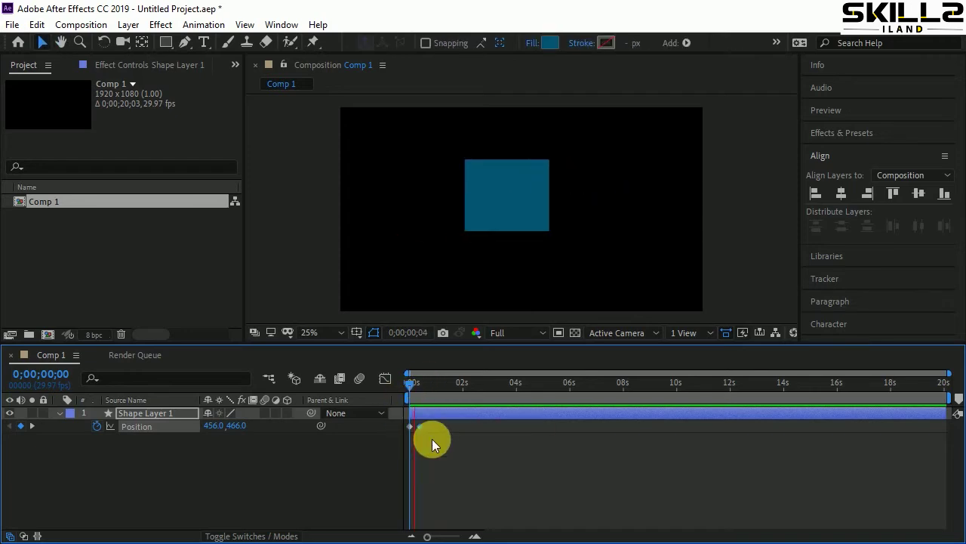
pyautogui.click(425, 388)
pyautogui.moveTo(425, 388); pyautogui.dragTo(406, 394)
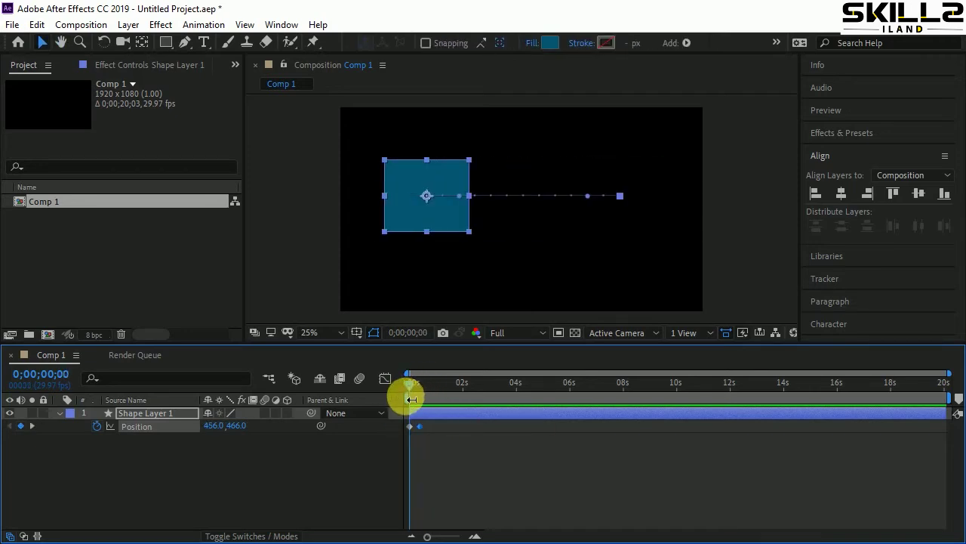
# - Slow the movement by shifting the second Position keyframe to about one second, and preview it from the start
pyautogui.moveTo(421, 426); pyautogui.dragTo(437, 426)
pyautogui.press('space')
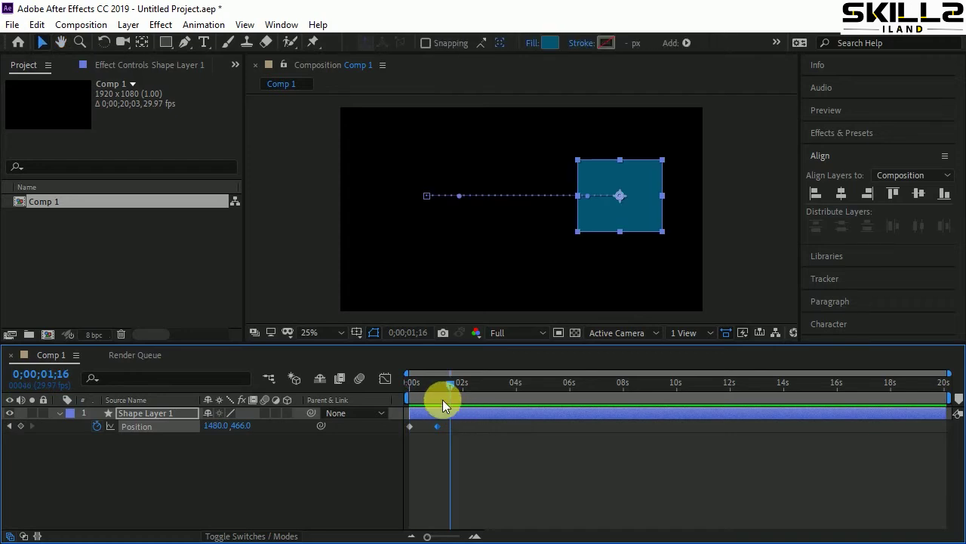
pyautogui.moveTo(446, 403); pyautogui.dragTo(392, 401)
pyautogui.press('space')
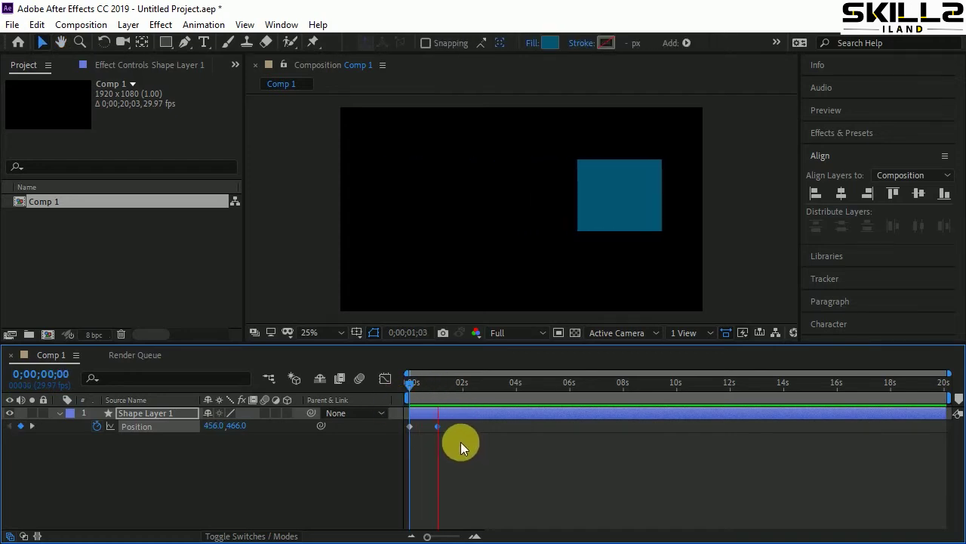
pyautogui.press('space')
# - Speed up the movement by shifting the second Position keyframe to 0;00;00;11, and preview it from the start
pyautogui.moveTo(440, 428); pyautogui.dragTo(422, 427)
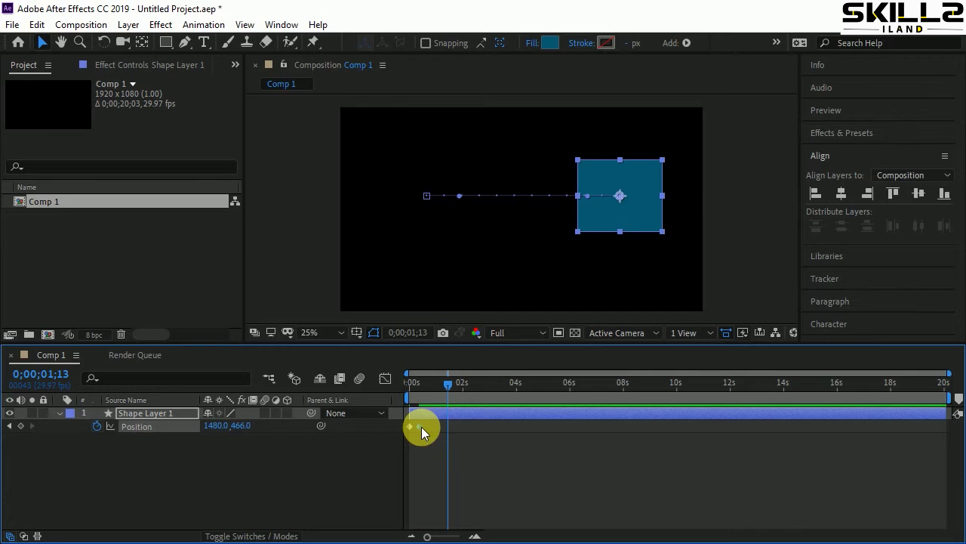
pyautogui.moveTo(438, 388); pyautogui.dragTo(406, 395)
pyautogui.press('space')
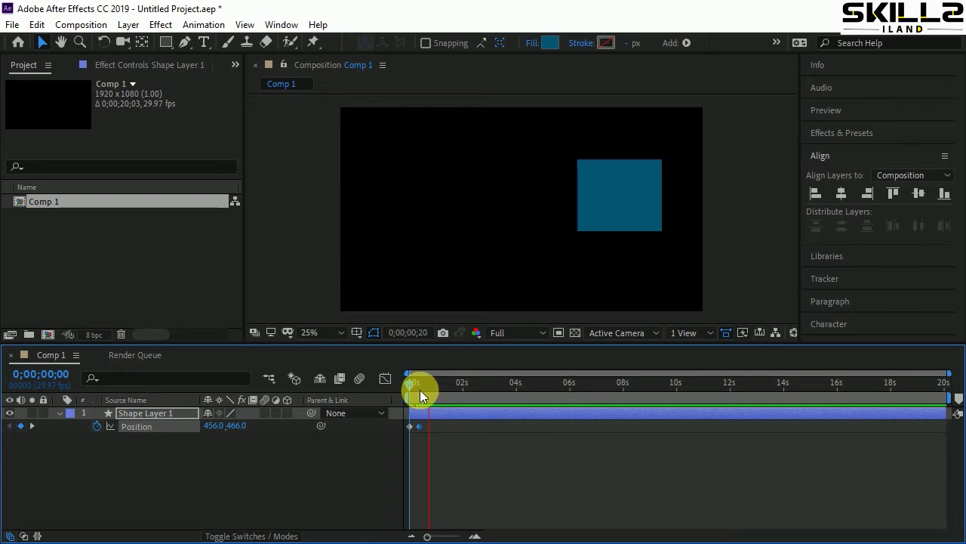
pyautogui.press('space')
pyautogui.press('space')
pyautogui.press('space')
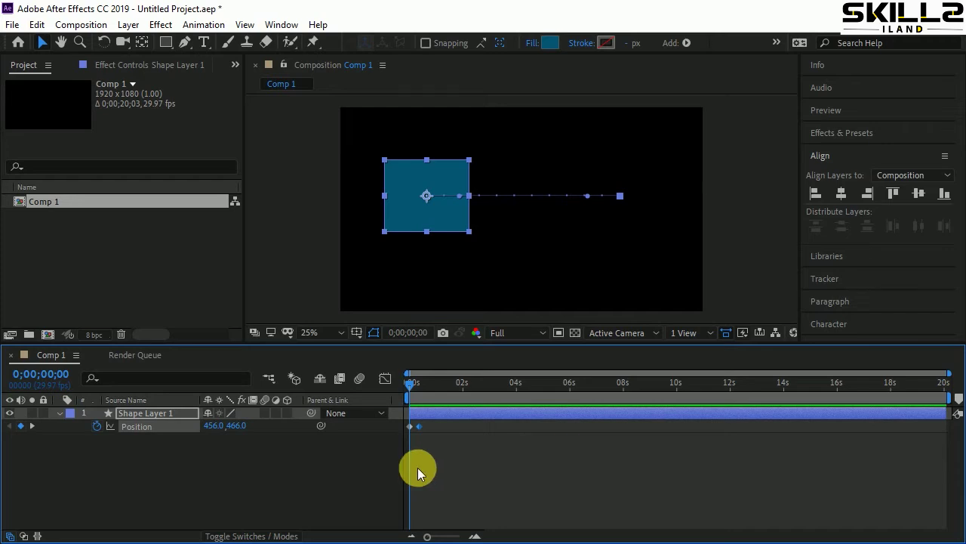
# - Try deleting both Position keyframes and switching off Position keyframing, undoing each removal
pyautogui.moveTo(431, 418); pyautogui.dragTo(397, 433)
pyautogui.press('Delete')
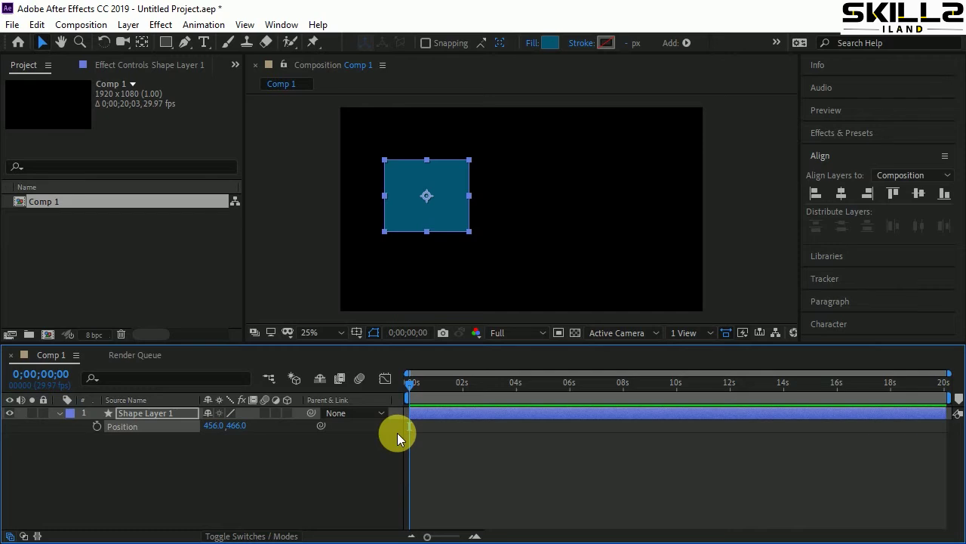
pyautogui.hotkey('ctrl', 'z')
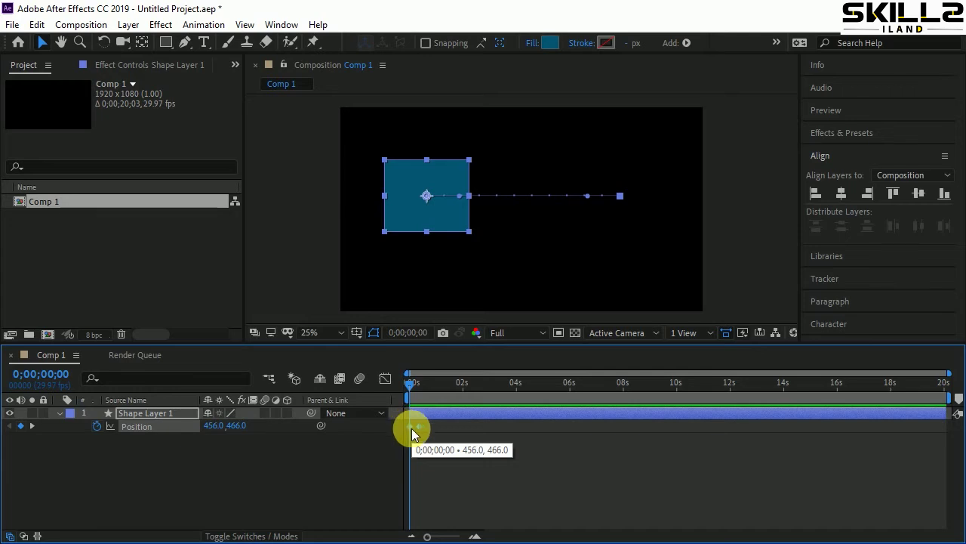
pyautogui.click(98, 426)
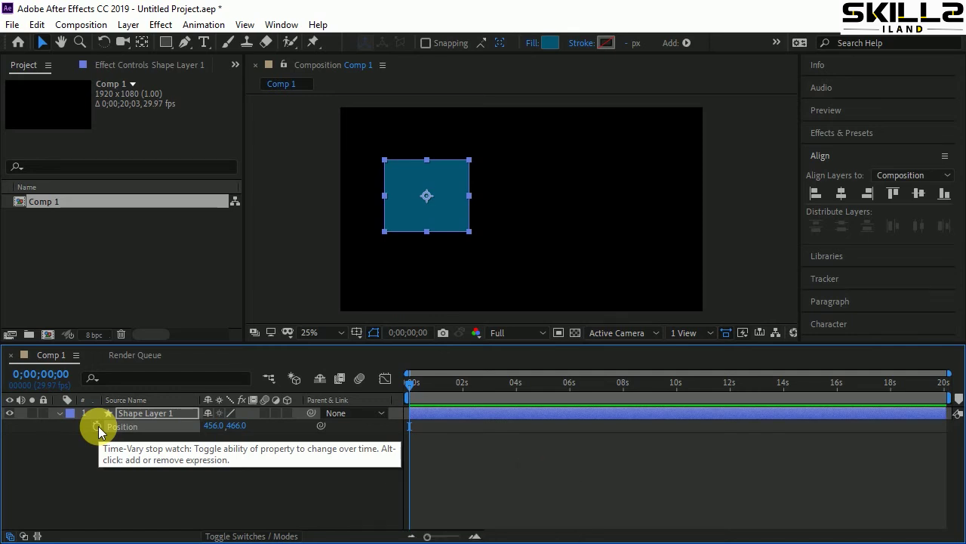
pyautogui.hotkey('ctrl', 'z')
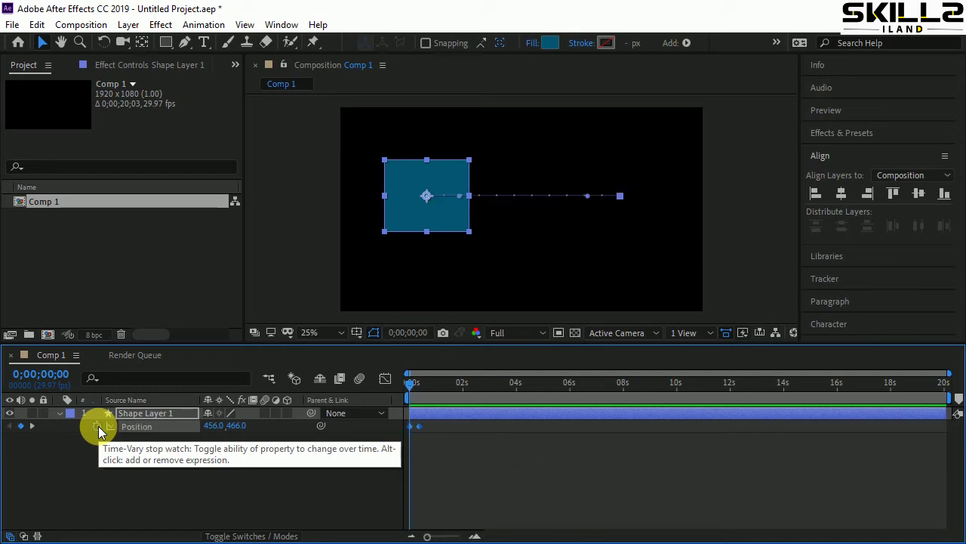
# - Jump back and forth between the two Position keyframes to compare the rectangle's start and end positions
pyautogui.click(32, 425)
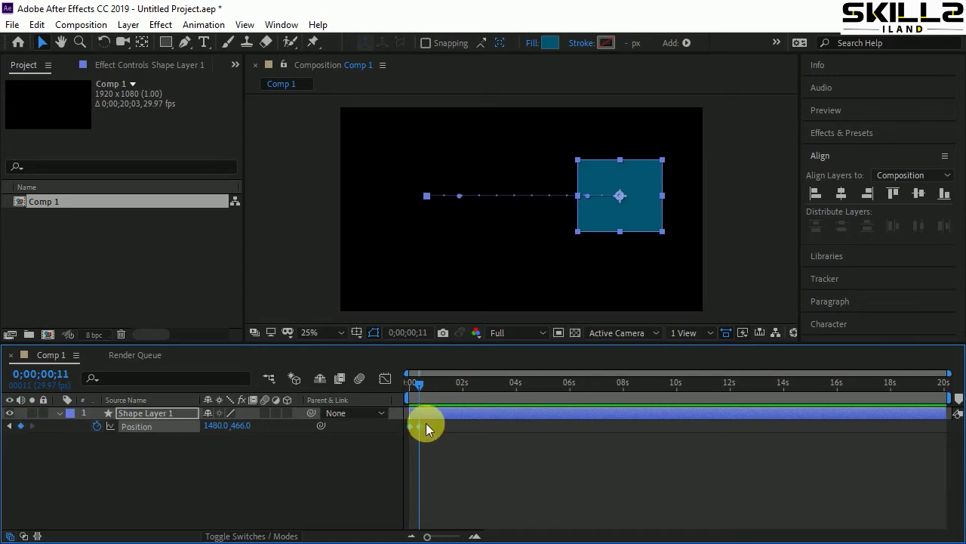
pyautogui.click(11, 427)
pyautogui.click(31, 426)
pyautogui.click(11, 426)
pyautogui.click(32, 425)
pyautogui.click(10, 426)
pyautogui.click(32, 425)
# - Remove the Position animation and enable keyframing for the shape layer's Scale property at 0;00;00;00
pyautogui.click(97, 426)
pyautogui.click(159, 417)
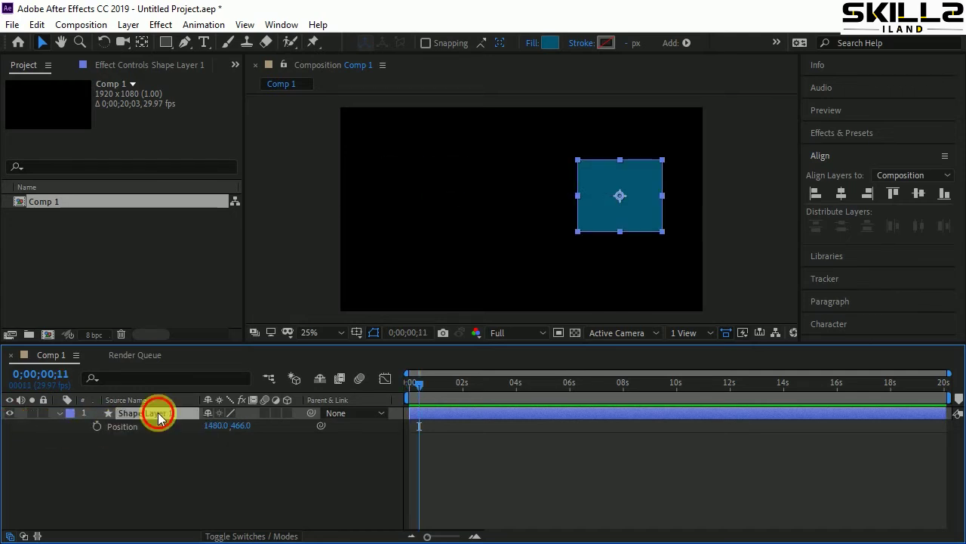
pyautogui.press('s')
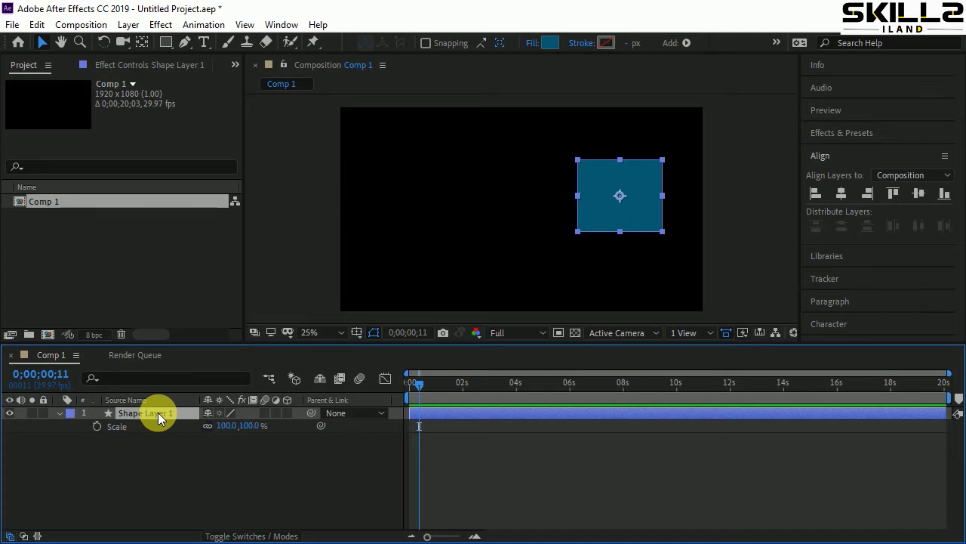
pyautogui.click(96, 426)
pyautogui.hotkey('ctrl', 'z')
pyautogui.moveTo(428, 383); pyautogui.dragTo(403, 384)
pyautogui.click(97, 427)
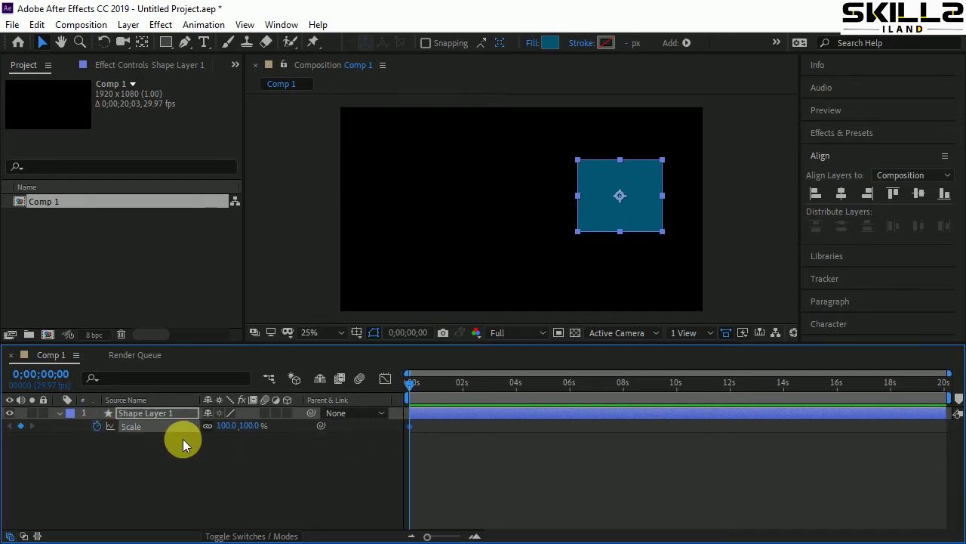
# - Scale the rectangle up to 320% at 0;00;01;06 to add a second Scale keyframe, and preview the growth from the start
pyautogui.moveTo(408, 383); pyautogui.dragTo(446, 387)
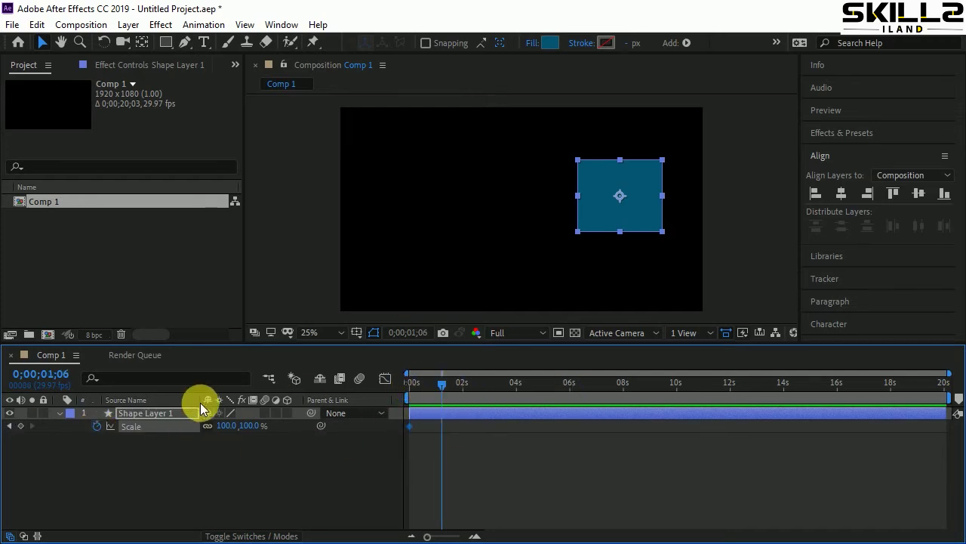
pyautogui.moveTo(225, 432); pyautogui.dragTo(383, 425)
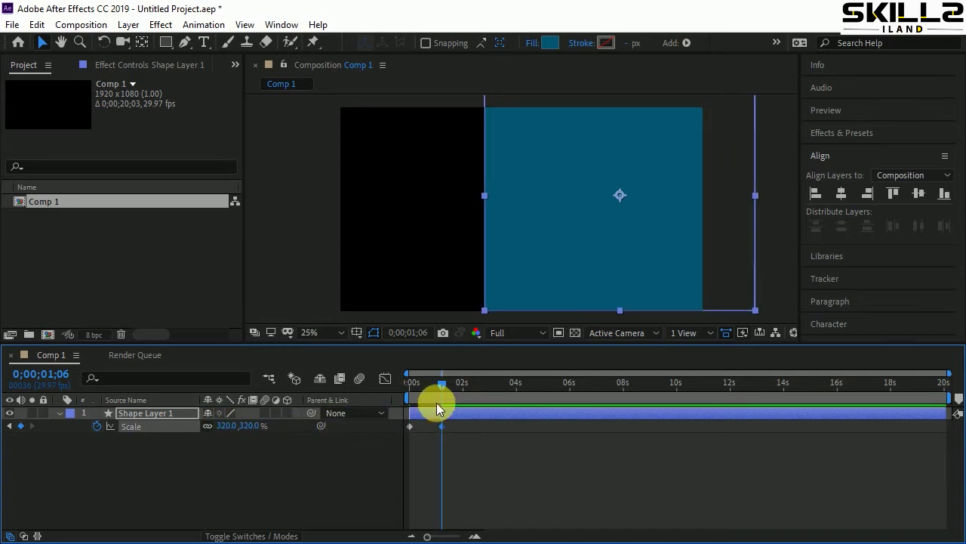
pyautogui.moveTo(442, 389)
pyautogui.mouseDown()
pyautogui.moveTo(406, 389)
pyautogui.moveTo(450, 387)
pyautogui.mouseUp()
pyautogui.press('space')
pyautogui.press('space')
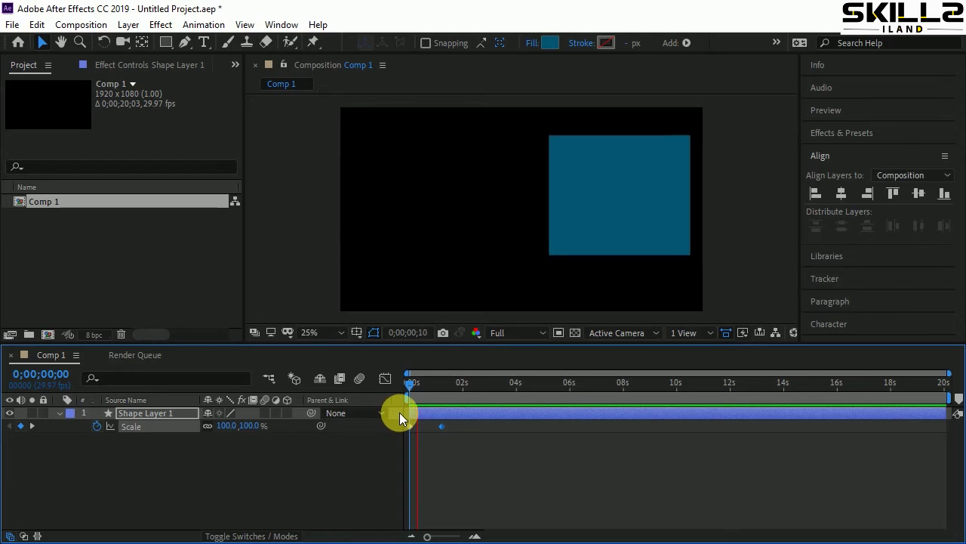
# - Remove the Scale animation and enable keyframing for the shape layer's Opacity at 0;00;00;00
pyautogui.click(169, 413)
pyautogui.click(97, 425)
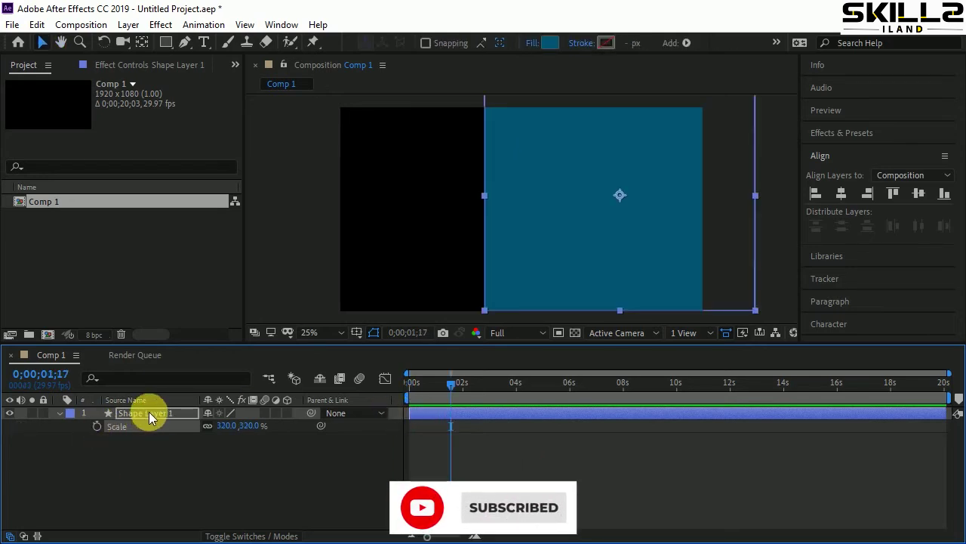
pyautogui.press('t')
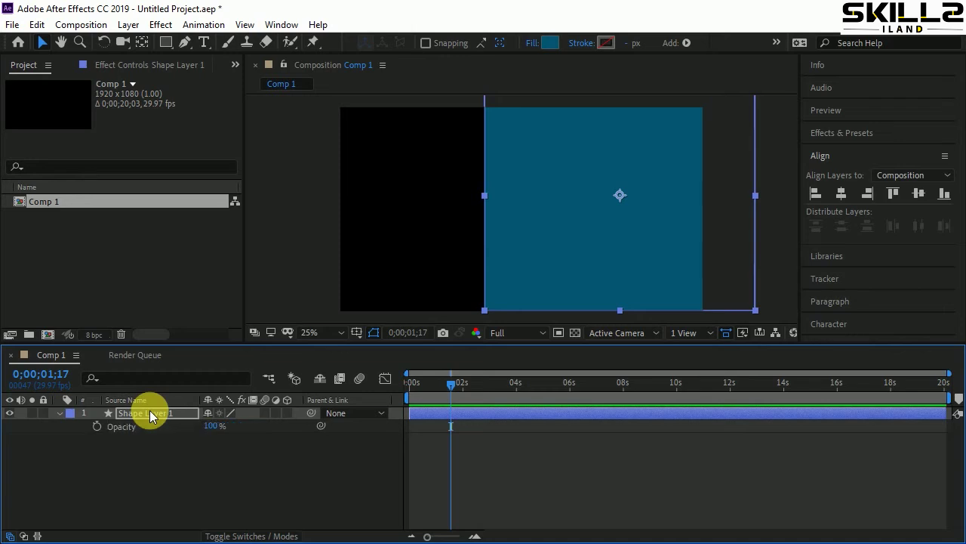
pyautogui.press('Home')
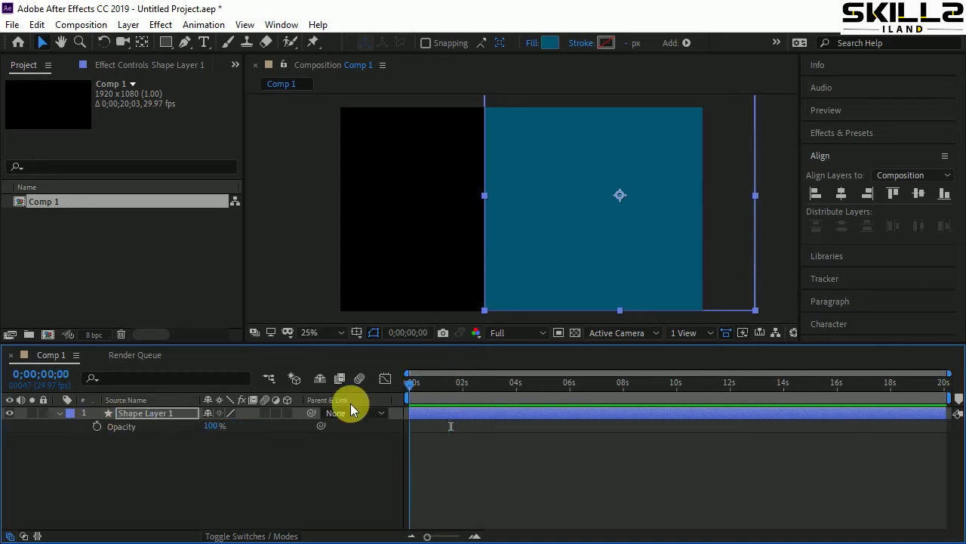
pyautogui.click(97, 426)
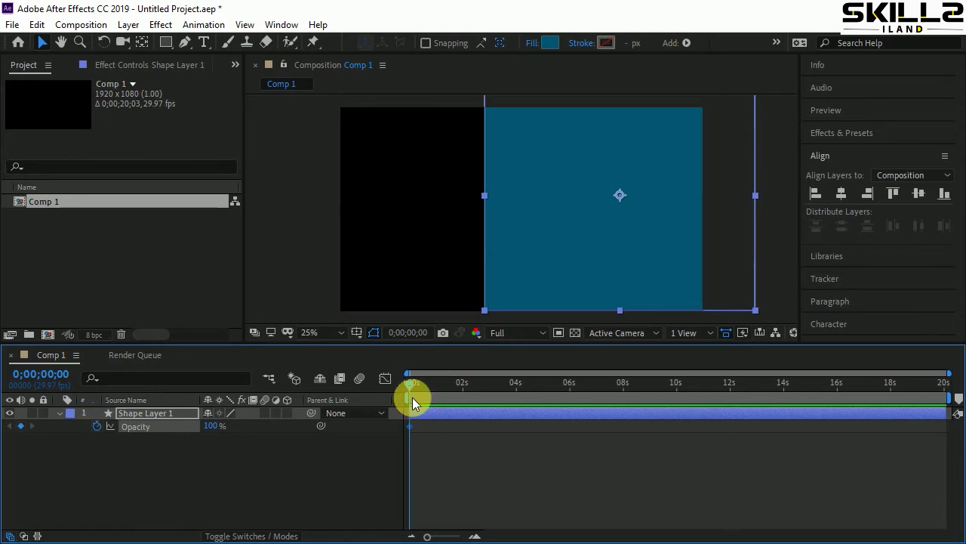
# - Set Opacity to 0% at 0;00;01;21 to fade the rectangle out, and preview the fade from the start
pyautogui.moveTo(424, 381); pyautogui.dragTo(455, 387)
pyautogui.moveTo(214, 425); pyautogui.dragTo(173, 425)
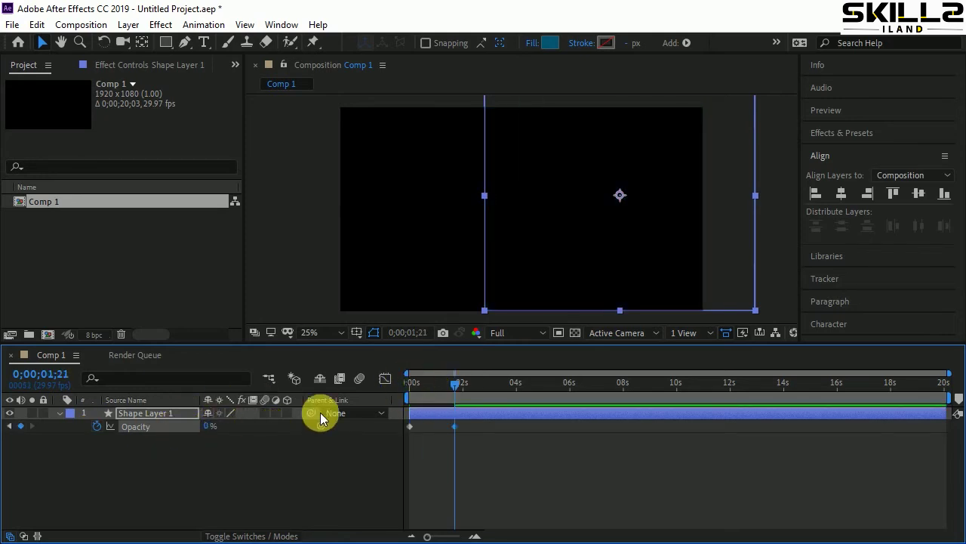
pyautogui.moveTo(454, 383); pyautogui.dragTo(385, 407)
pyautogui.press('space')
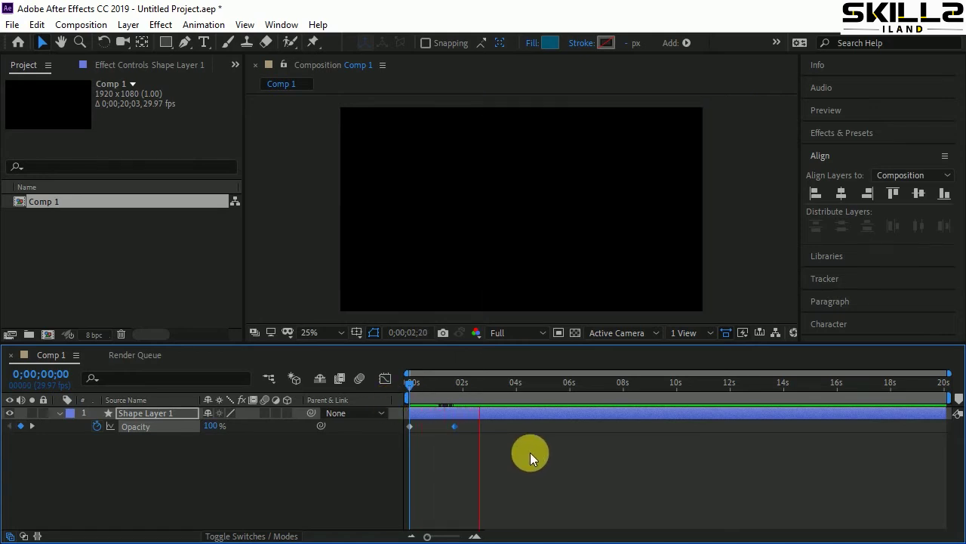
pyautogui.press('space')
# - Clear the Opacity animation and reset the shape layer's Scale to 100%
pyautogui.click(453, 383)
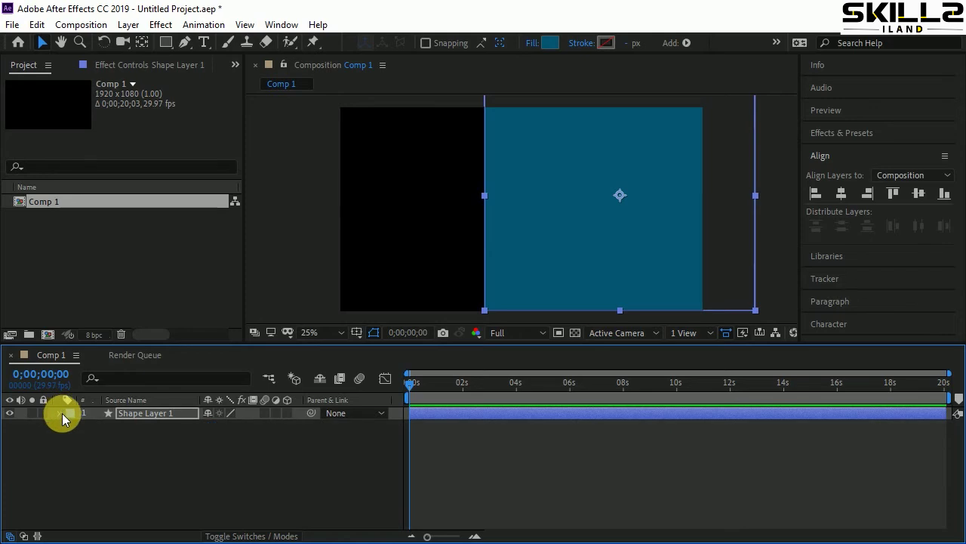
pyautogui.click(60, 415)
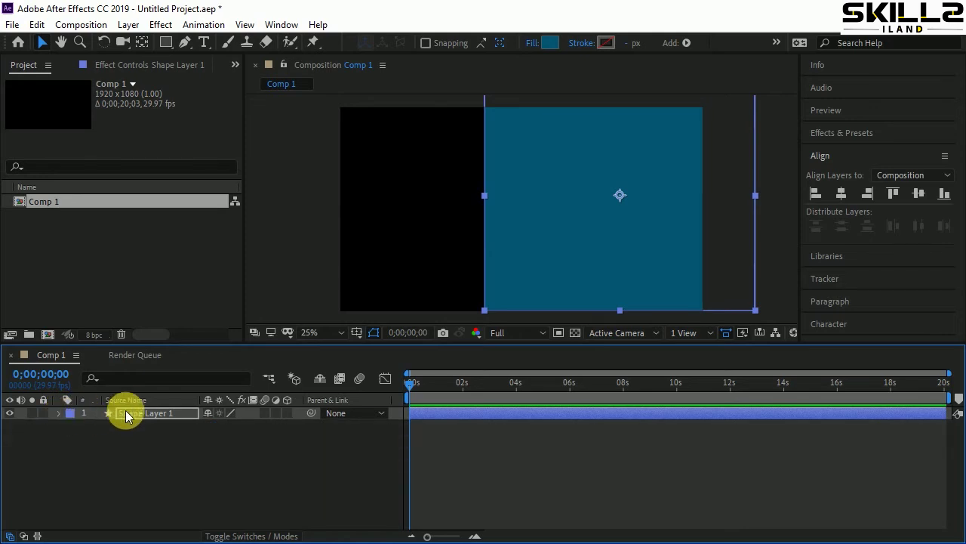
pyautogui.press('s')
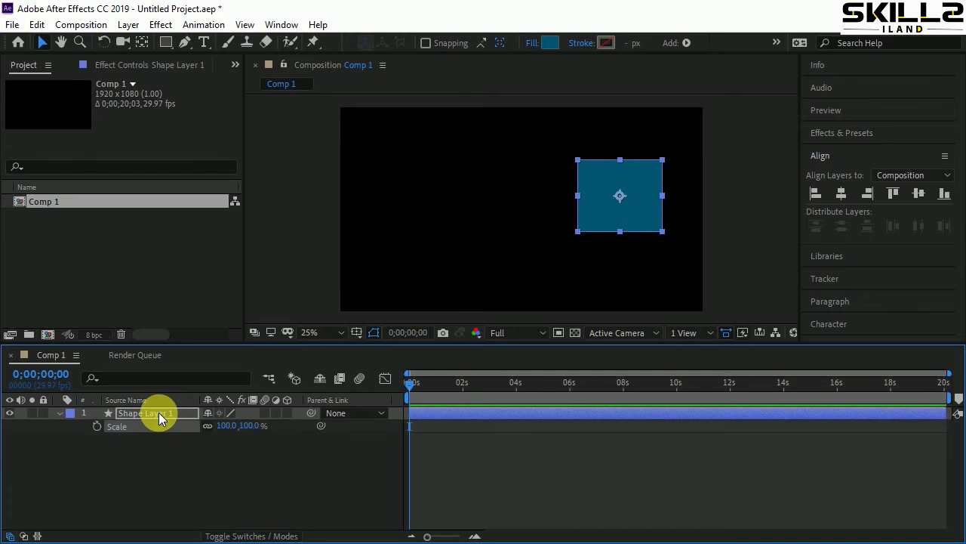
# - Show the shape layer's Position and Scale together and enable keyframing for both at 0;00;00;00
pyautogui.press('p')
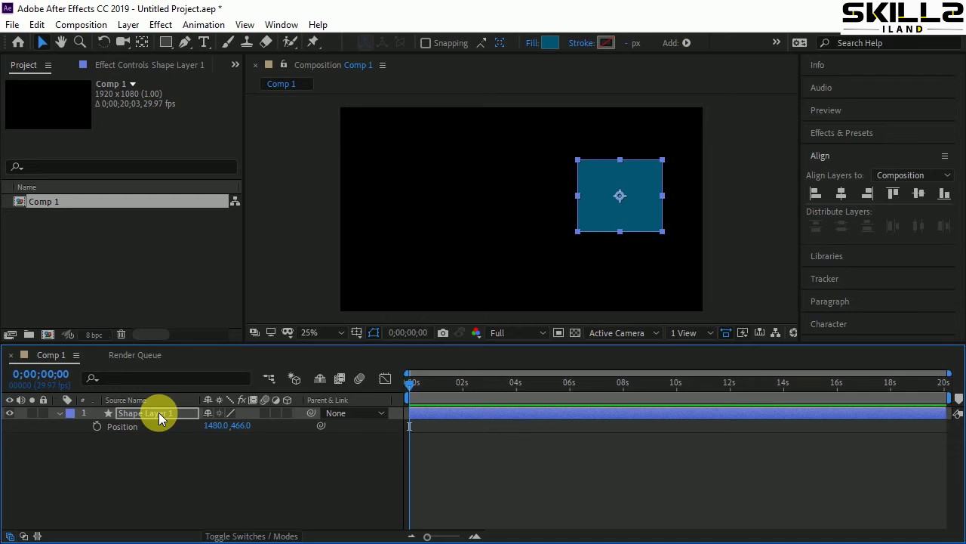
pyautogui.hotkey('shift', 's')
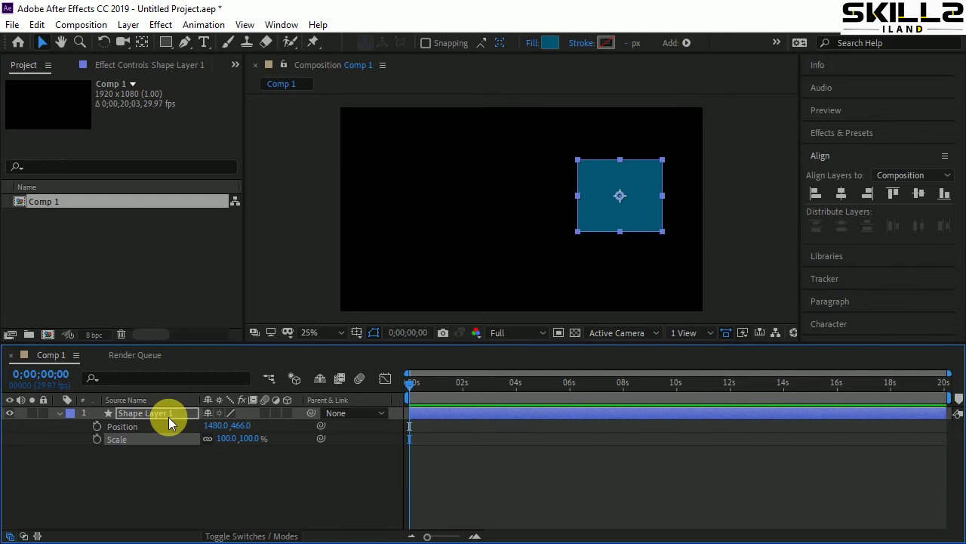
pyautogui.click(96, 425)
pyautogui.click(97, 439)
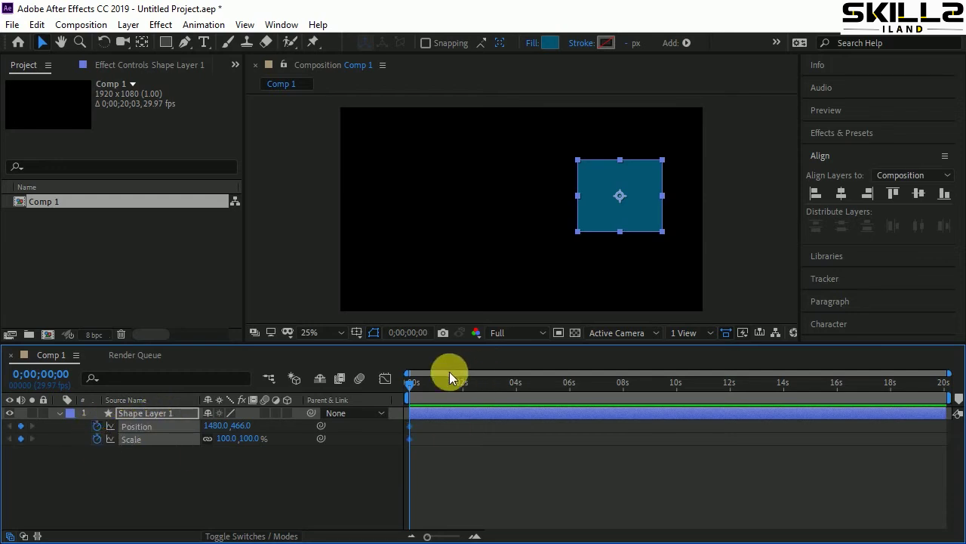
# - At 0;00;01;23, set Scale to 220% and move the rectangle into the left half of the composition
pyautogui.moveTo(416, 387); pyautogui.dragTo(456, 388)
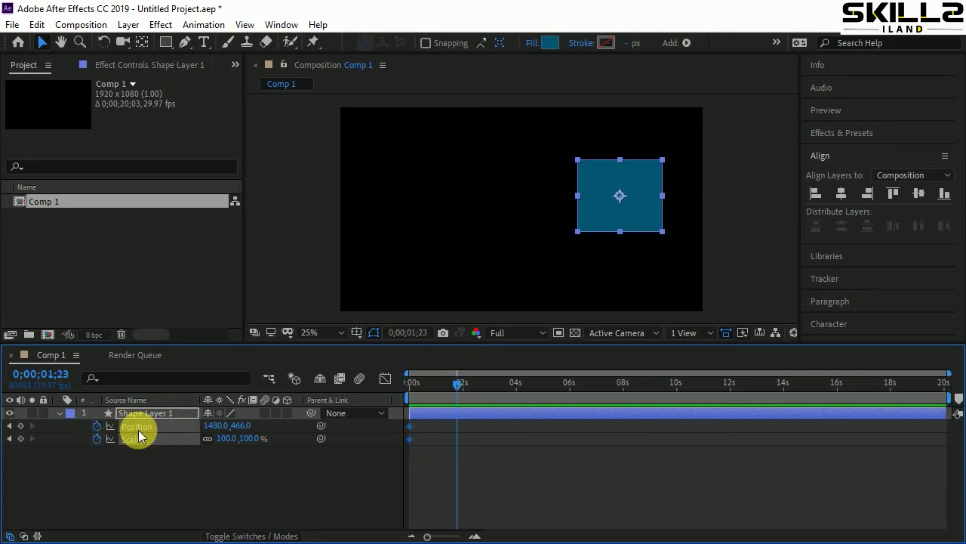
pyautogui.moveTo(224, 438); pyautogui.dragTo(312, 438)
pyautogui.moveTo(581, 185); pyautogui.dragTo(383, 196)
# - Preview the combined Position and Scale animation twice from the start
pyautogui.click(436, 398)
pyautogui.press('Home')
pyautogui.press('space')
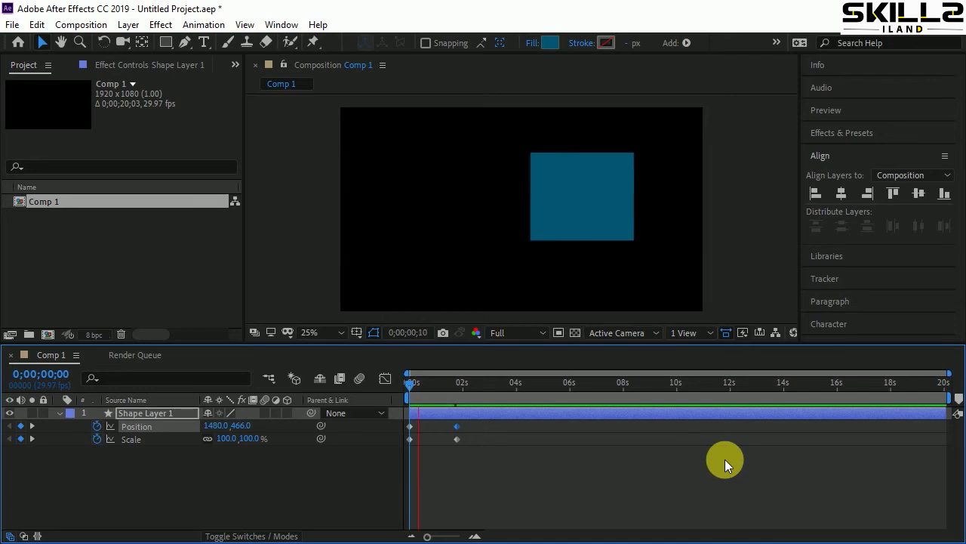
pyautogui.press('space')
pyautogui.press('Home')
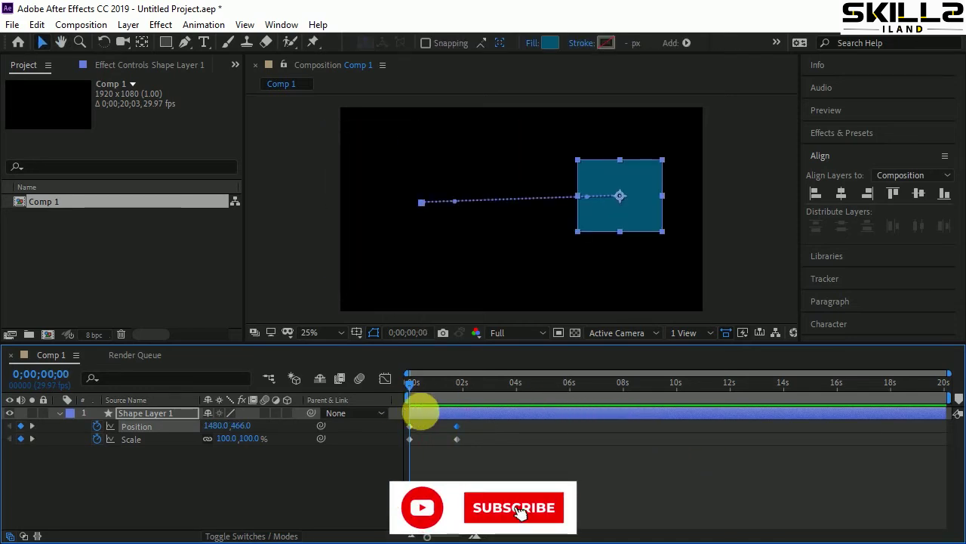
pyautogui.press('space')
pyautogui.press('space')
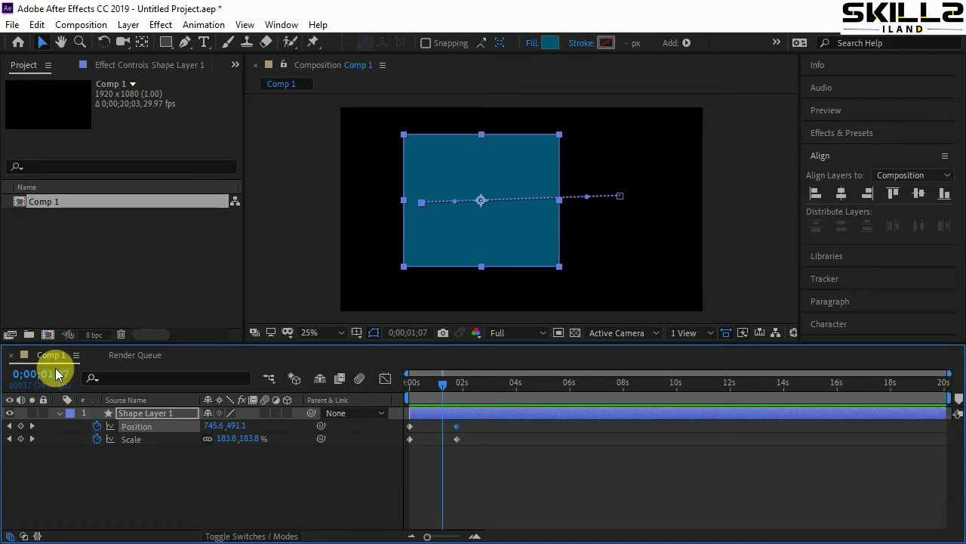
# - Expand the shape layer to review all its transform properties, and show only Scale at 0;00;00;00
pyautogui.click(60, 414)
pyautogui.click(60, 415)
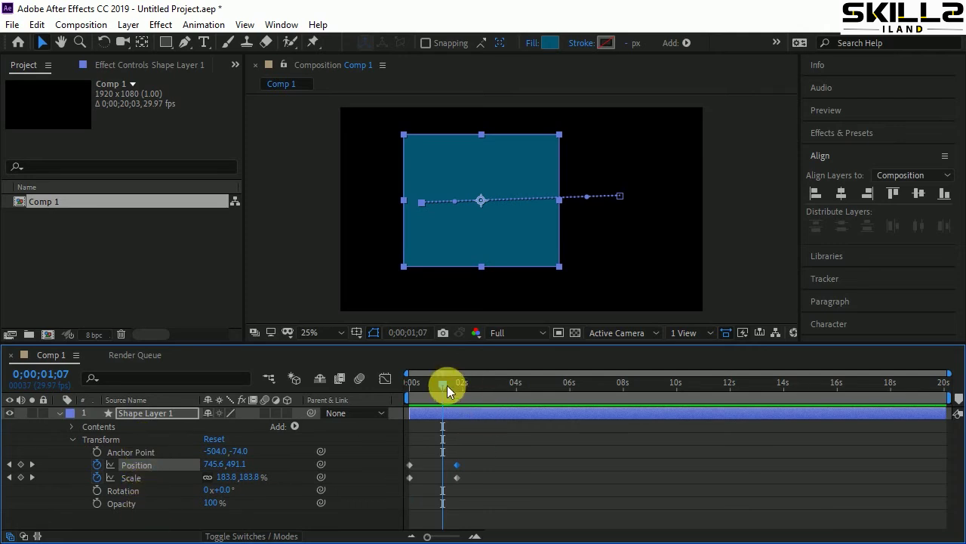
pyautogui.moveTo(443, 385); pyautogui.dragTo(388, 400)
pyautogui.press('s')
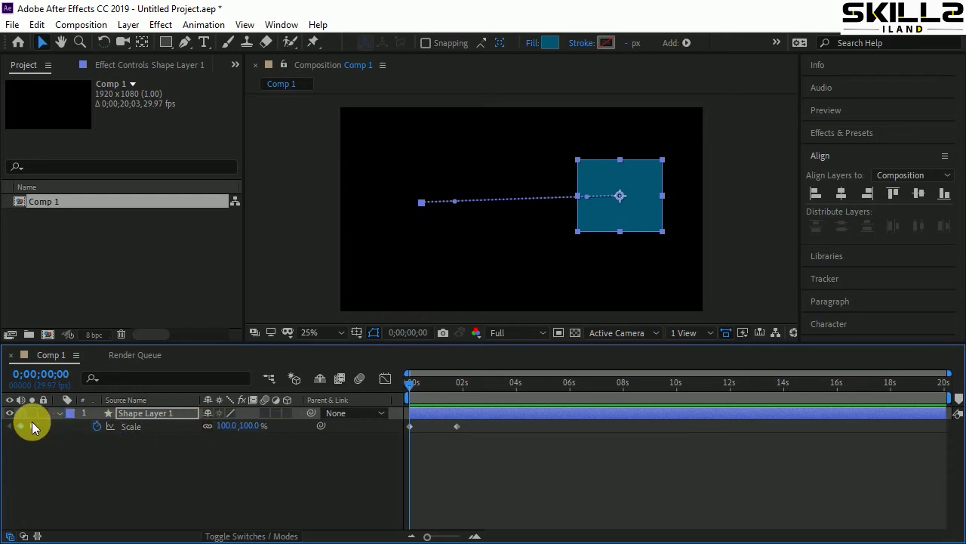
# - At the second Scale keyframe, unlink the scale proportions and set the horizontal scale to 100%
pyautogui.click(32, 425)
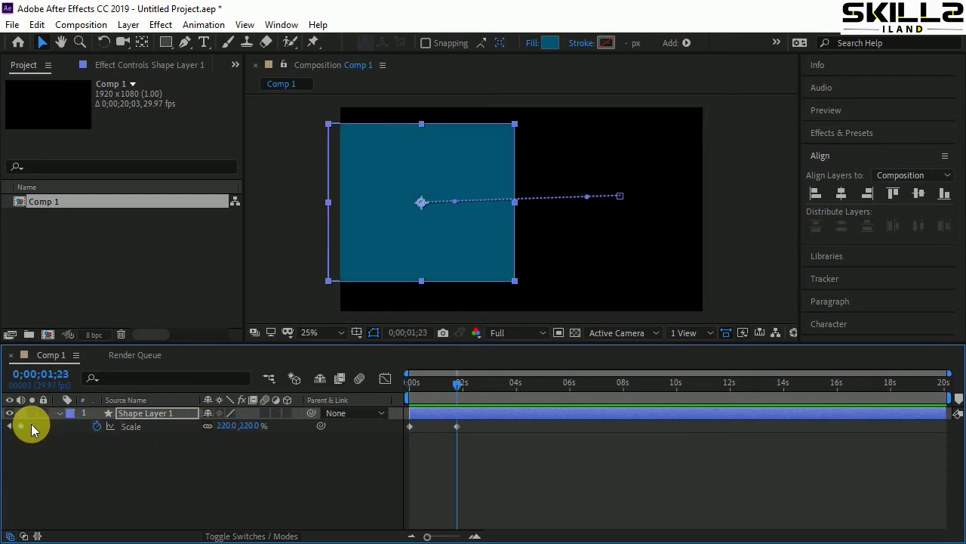
pyautogui.click(209, 427)
pyautogui.click(208, 427)
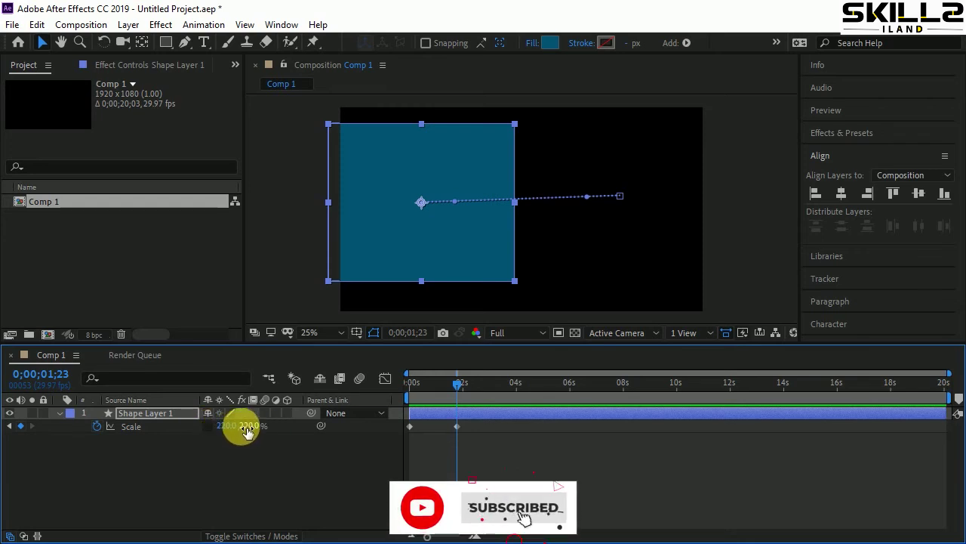
pyautogui.click(152, 414)
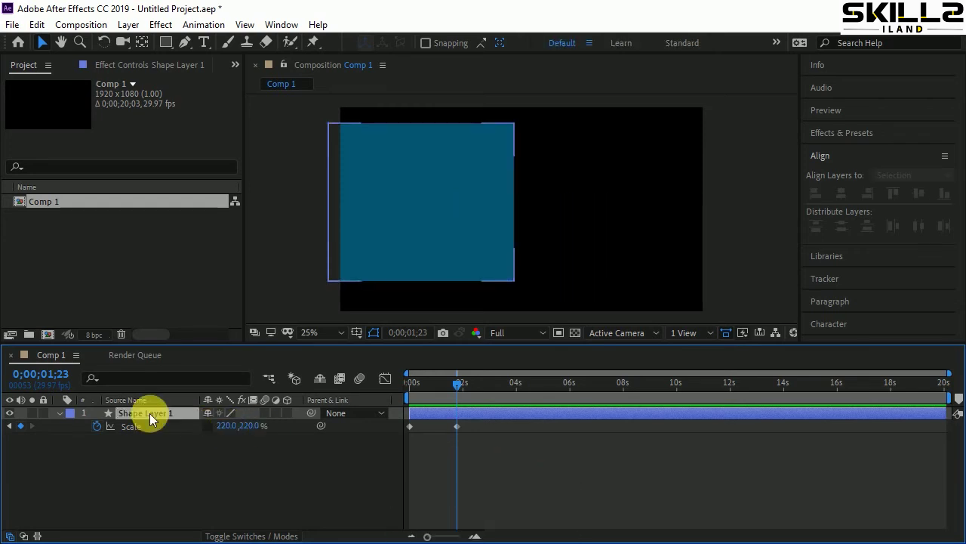
pyautogui.click(227, 426)
pyautogui.write('100')
pyautogui.press('Return')
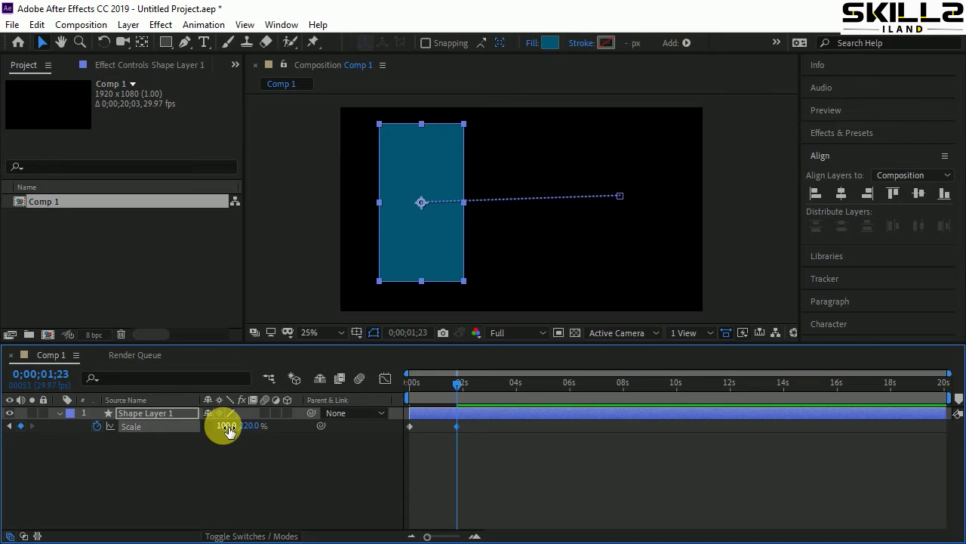
# - Change the horizontal and vertical scale independently at the second keyframe, and scrub through the animation from the start
pyautogui.moveTo(224, 423)
pyautogui.mouseDown()
pyautogui.moveTo(578, 422)
pyautogui.moveTo(384, 437)
pyautogui.moveTo(229, 425)
pyautogui.moveTo(261, 425)
pyautogui.moveTo(179, 431)
pyautogui.moveTo(213, 437)
pyautogui.mouseUp()
pyautogui.moveTo(454, 384); pyautogui.dragTo(408, 449)
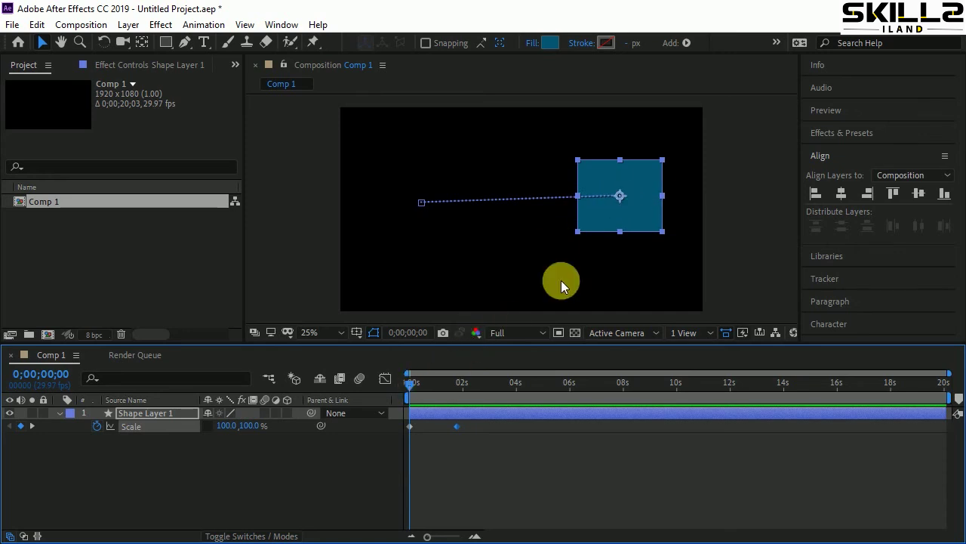
pyautogui.moveTo(410, 385); pyautogui.dragTo(408, 420)
# - Remove the Position animation from the shape layer, and scrub through the remaining Scale animation
pyautogui.click(171, 414)
pyautogui.press('p')
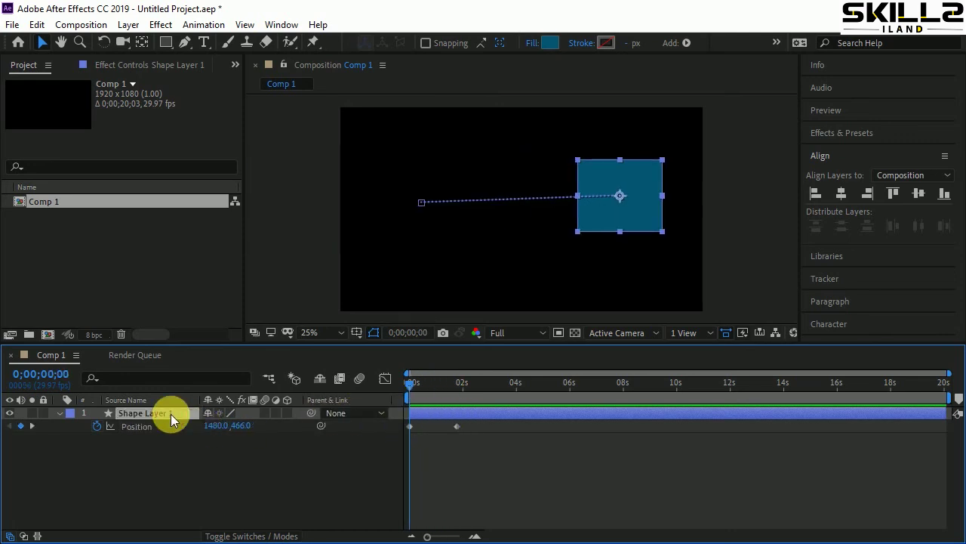
pyautogui.click(96, 427)
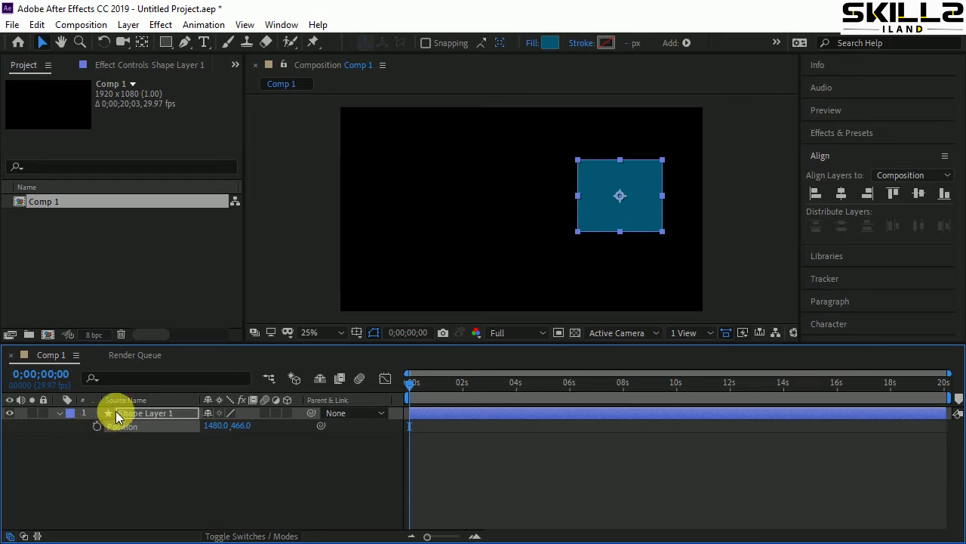
pyautogui.press('s')
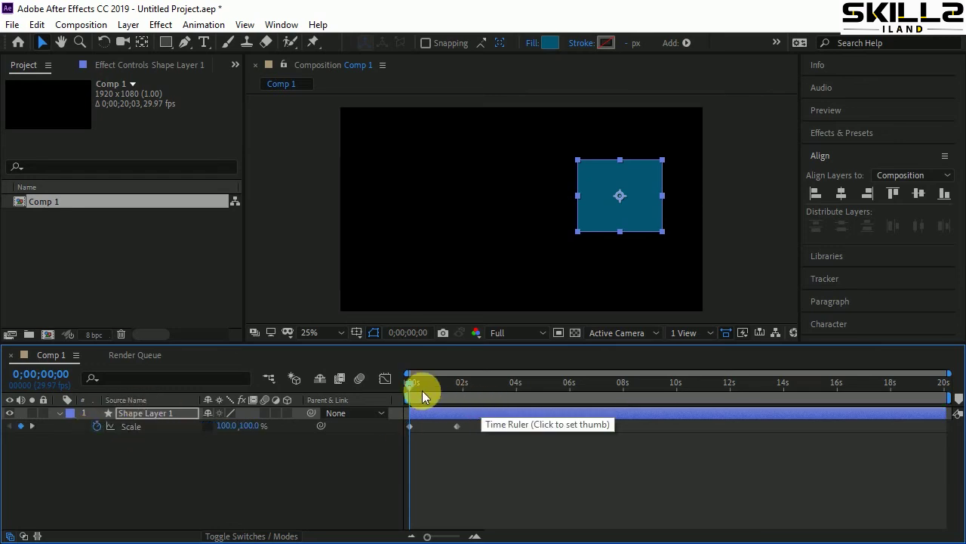
pyautogui.moveTo(408, 382); pyautogui.dragTo(376, 416)
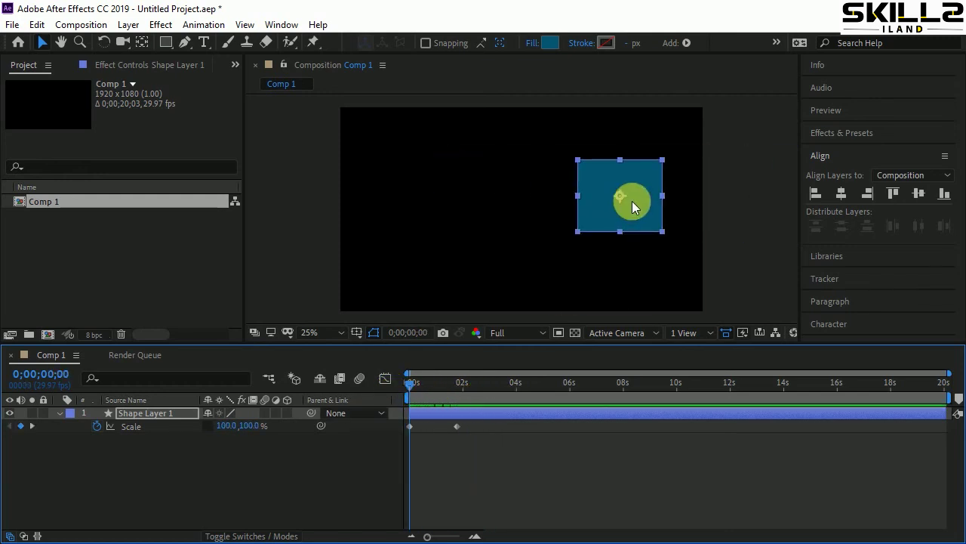
# - Move the rectangle's anchor point to the middle of its right edge, and scrub the Scale animation to 0;00;01;09
pyautogui.press('y')
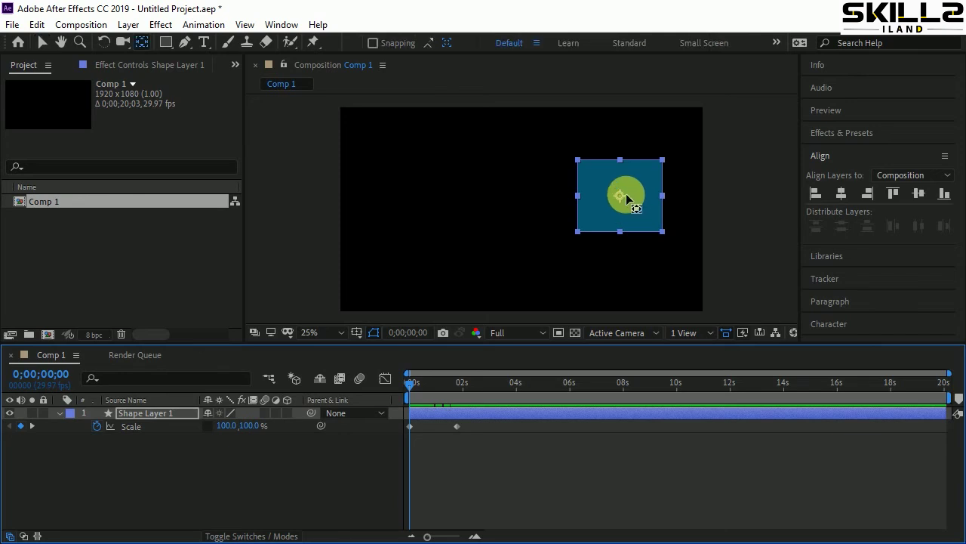
pyautogui.moveTo(621, 196); pyautogui.dragTo(667, 200)
pyautogui.click(410, 382)
pyautogui.moveTo(410, 383); pyautogui.dragTo(446, 412)
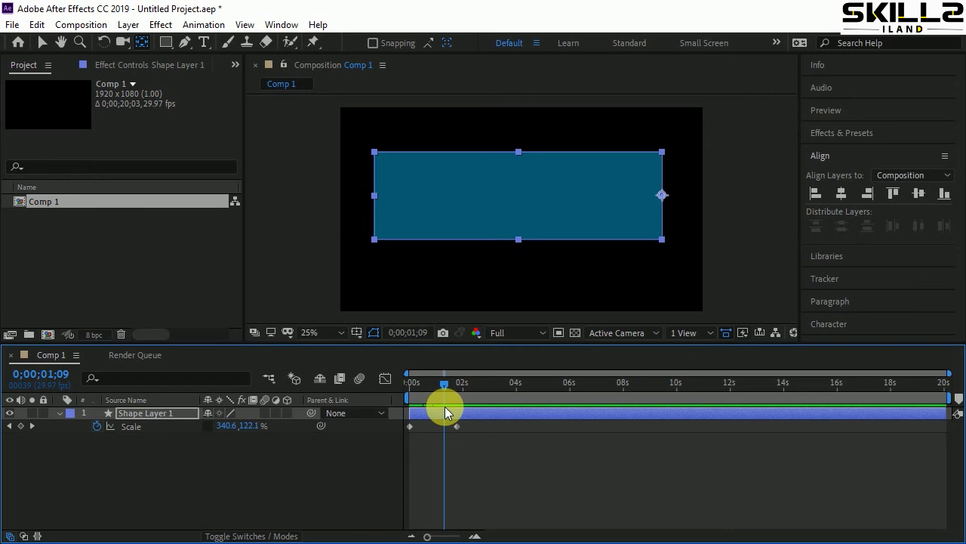
# - Show the shape layer's Rotation and rotate the rectangle around its right edge to -3°
pyautogui.click(153, 419)
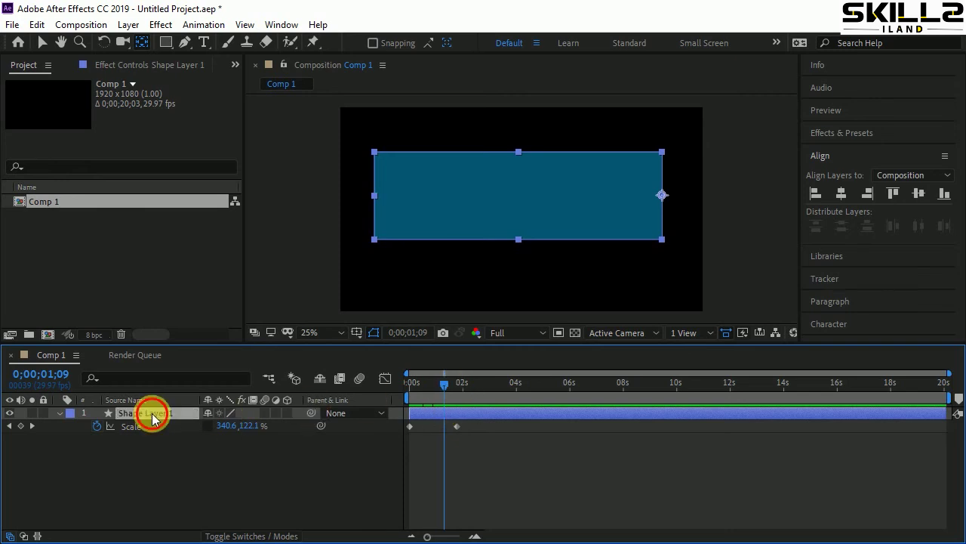
pyautogui.press('r')
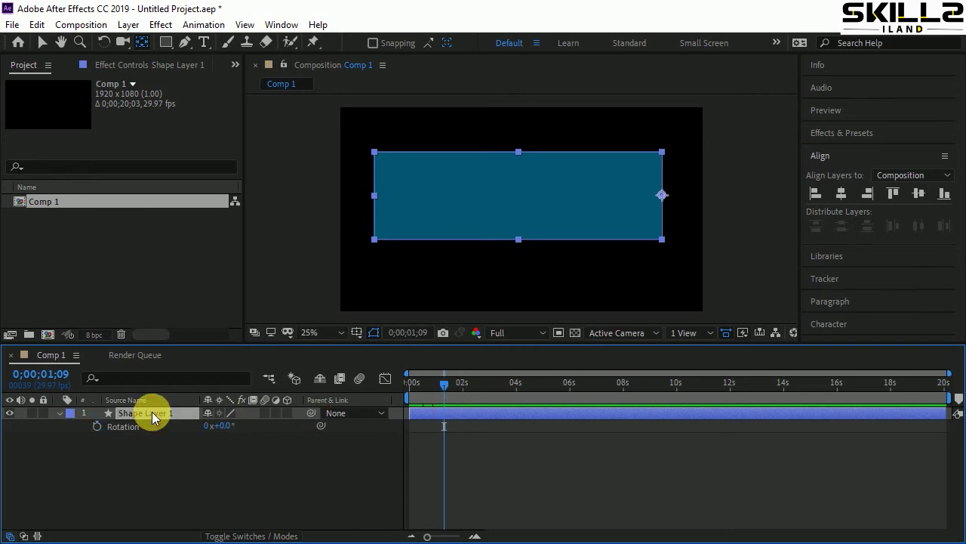
pyautogui.moveTo(236, 426); pyautogui.dragTo(269, 461)
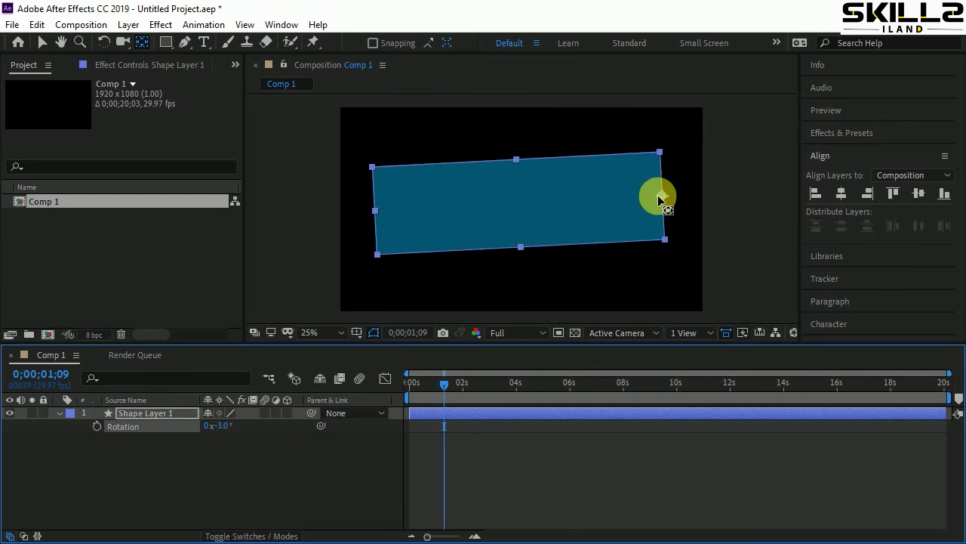
# - Move the anchor point to the rectangle's center, rotate the rectangle to -4°, and hide the Rotation property
pyautogui.click(663, 195)
pyautogui.moveTo(663, 195); pyautogui.dragTo(519, 211)
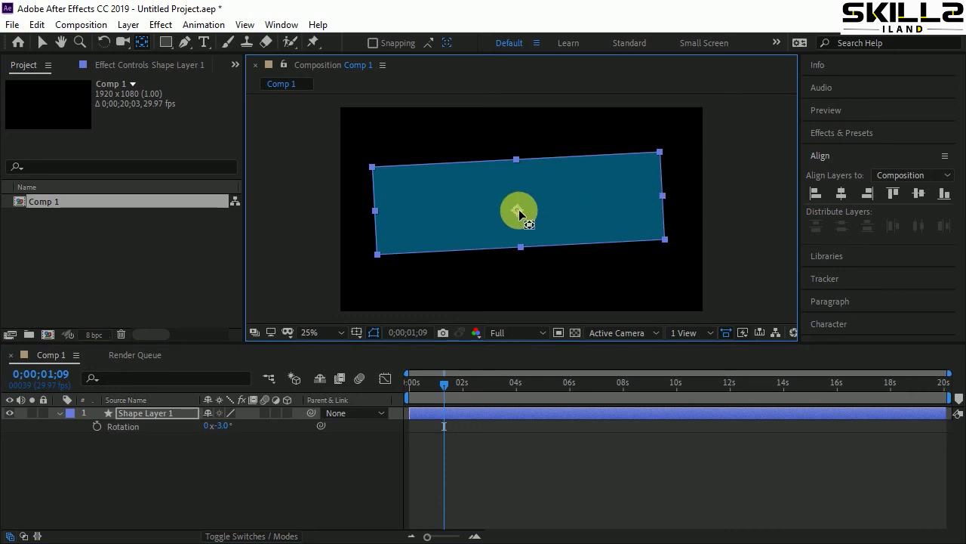
pyautogui.moveTo(224, 425); pyautogui.dragTo(260, 426)
pyautogui.moveTo(211, 442); pyautogui.dragTo(249, 449)
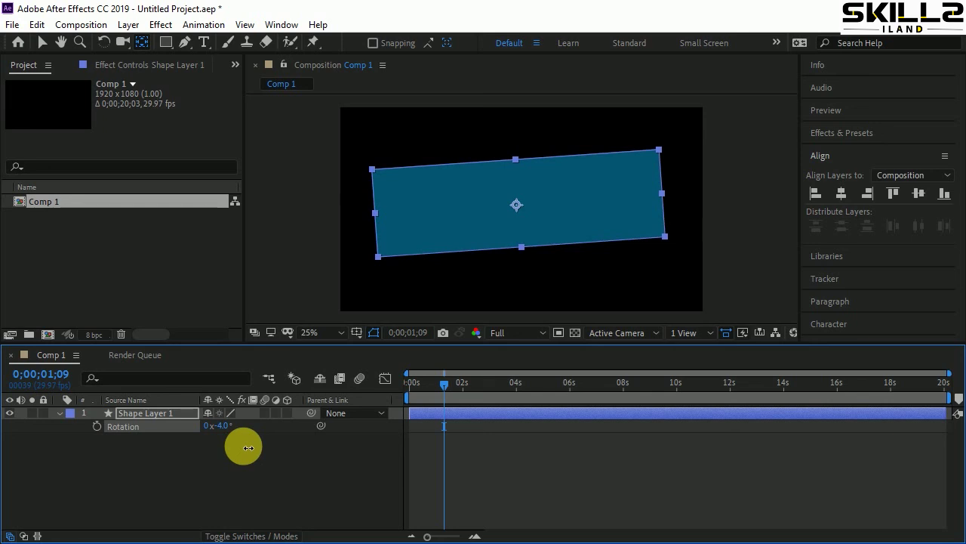
pyautogui.press('r')
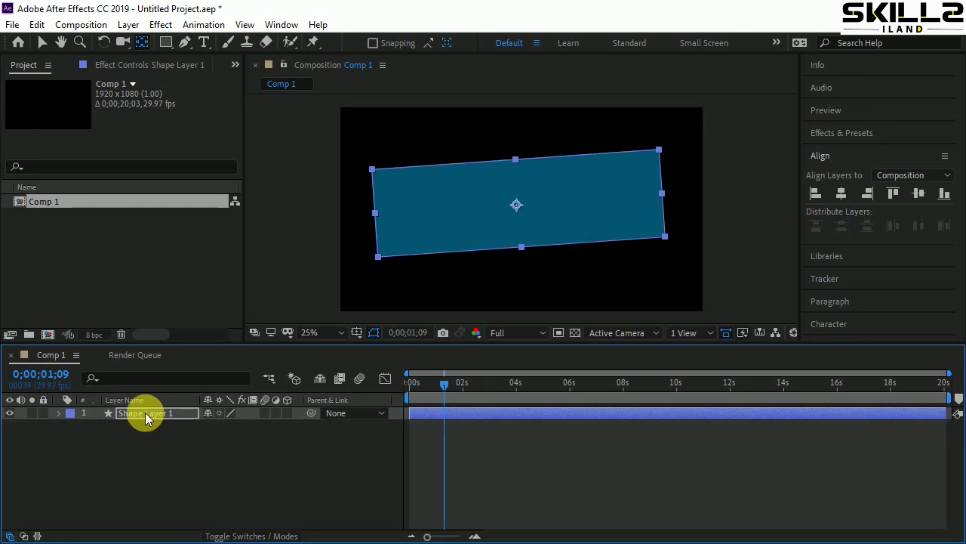